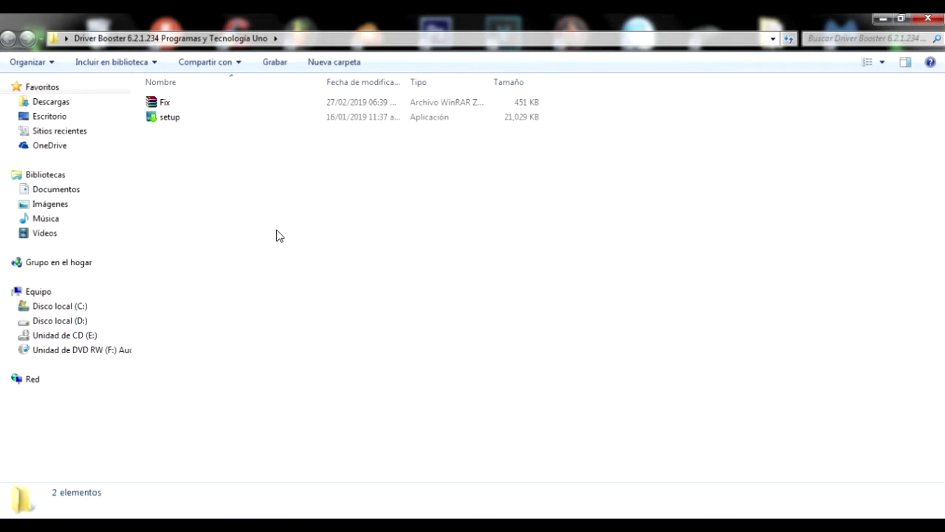
- Run the setup file as administrator and start installing Driver Booster from the custom installation options
left_click(174, 116)
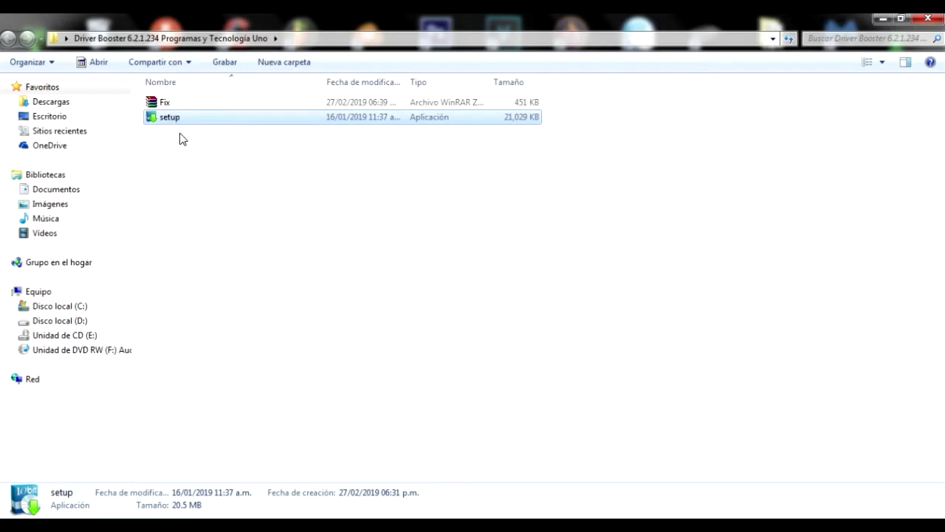
right_click(177, 126)
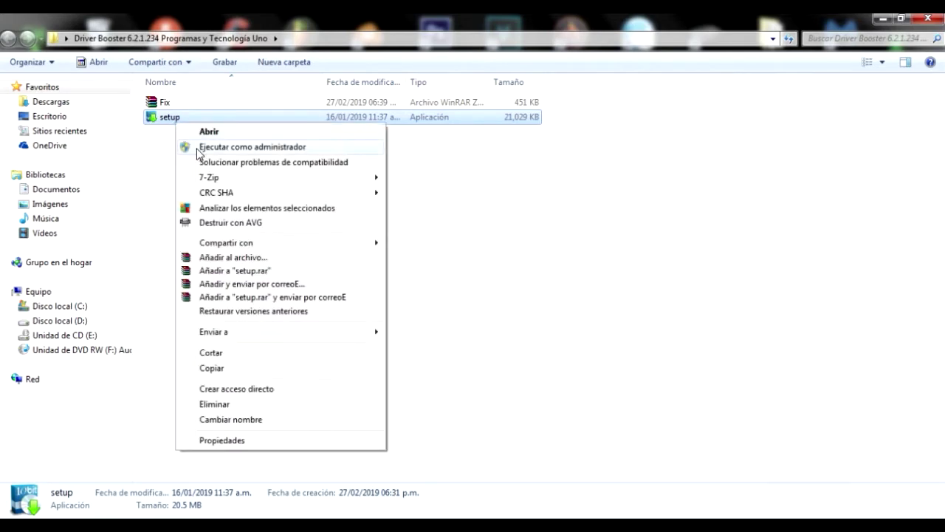
left_click(210, 146)
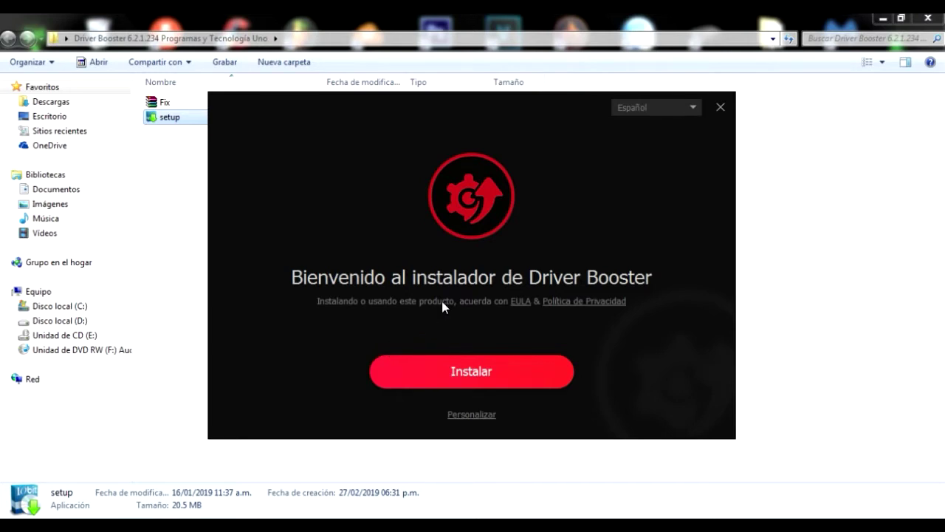
left_click(474, 417)
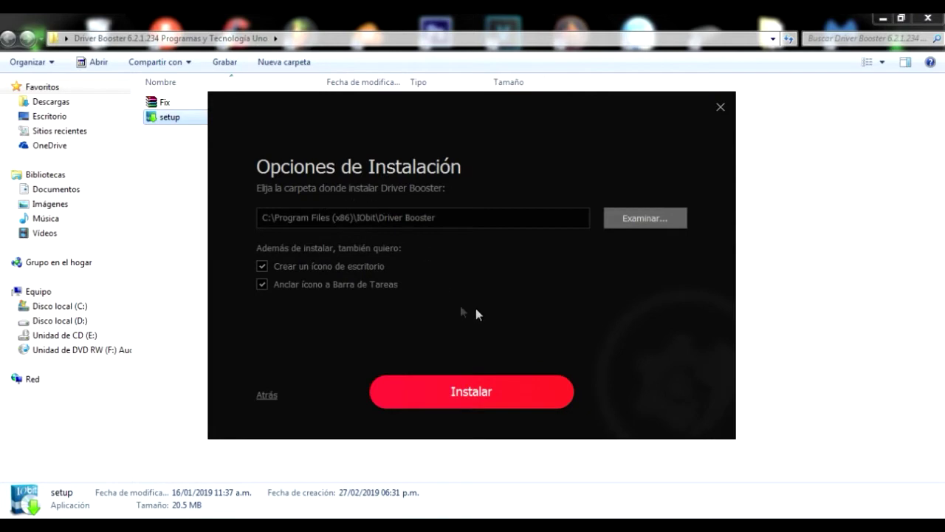
left_click(476, 392)
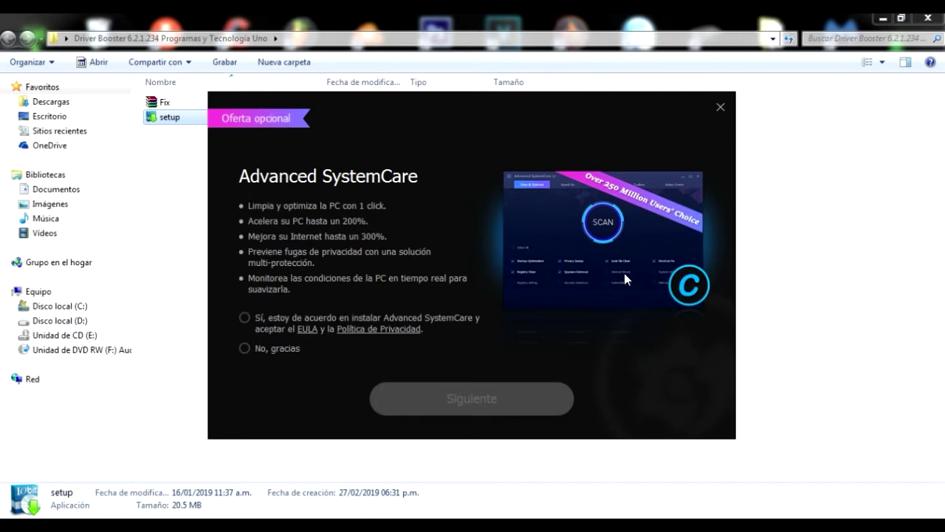
- Decline the Advanced SystemCare offer and the IObit newsletter, and close the installer without starting an analysis
left_click(293, 347)
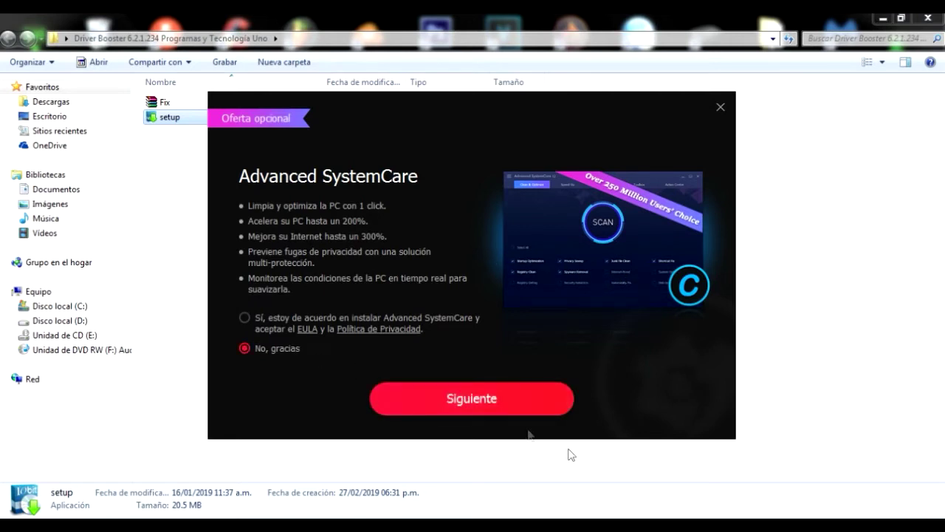
left_click(489, 403)
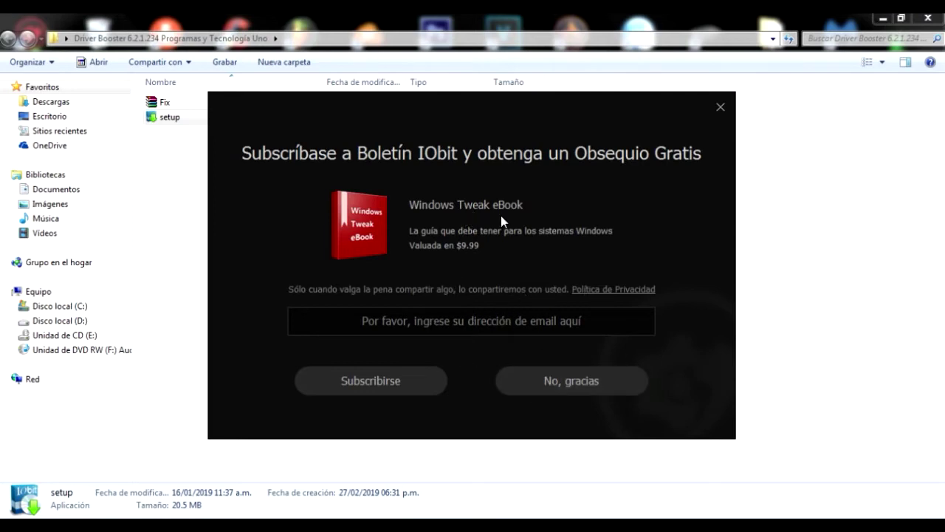
left_click(544, 386)
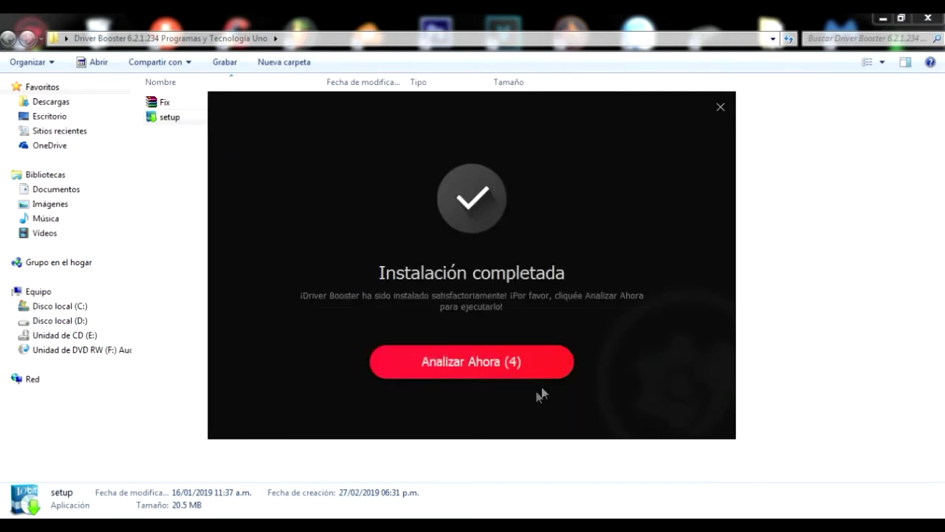
left_click(721, 107)
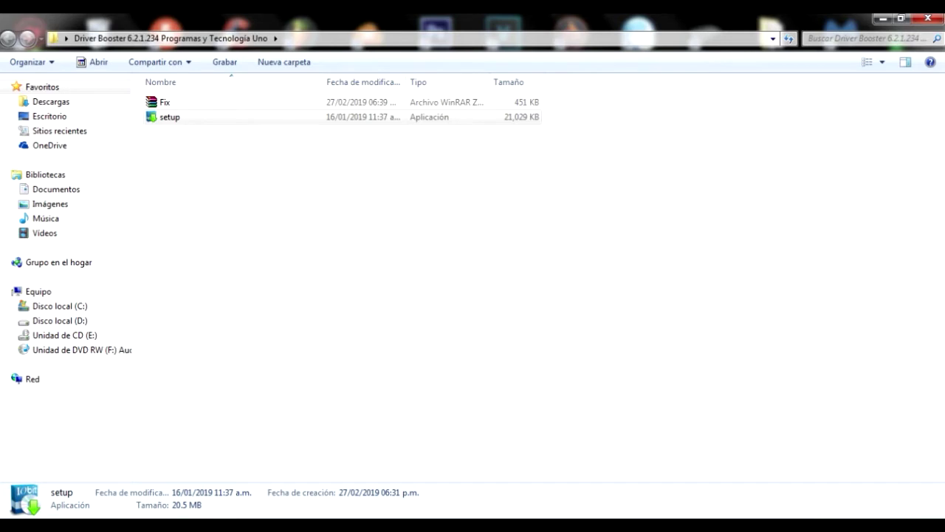
- Check the hidden notification-area icons and read Instrucciones.txt inside the Fix archive
left_click(809, 518)
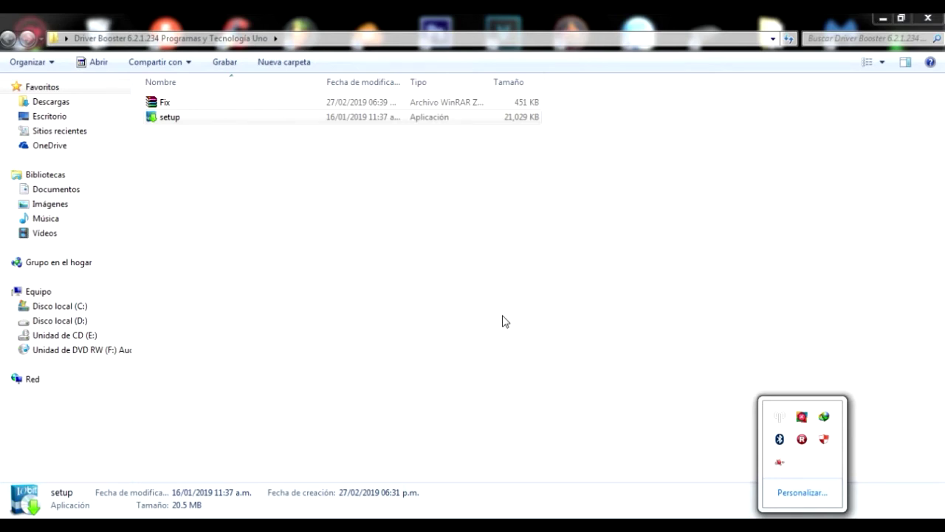
left_click(253, 213)
double_click(208, 107)
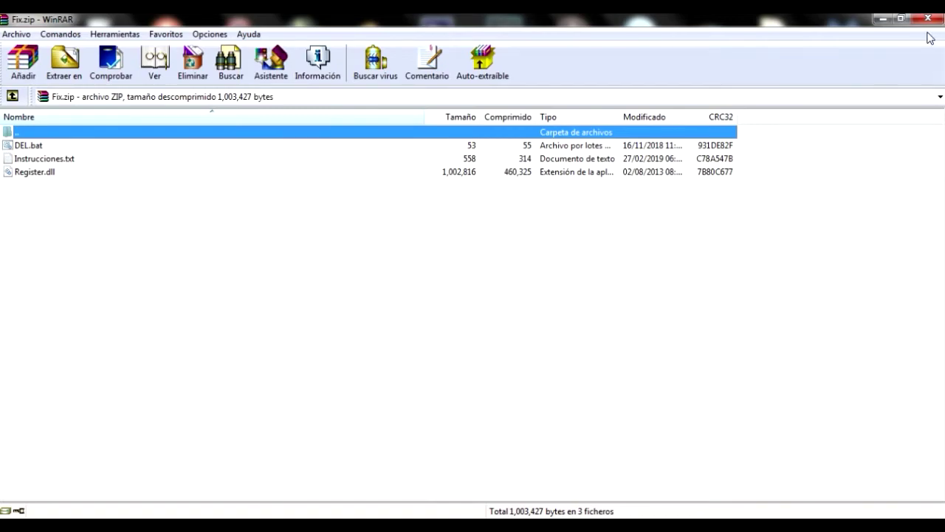
left_click(900, 17)
left_click(399, 234)
double_click(400, 234)
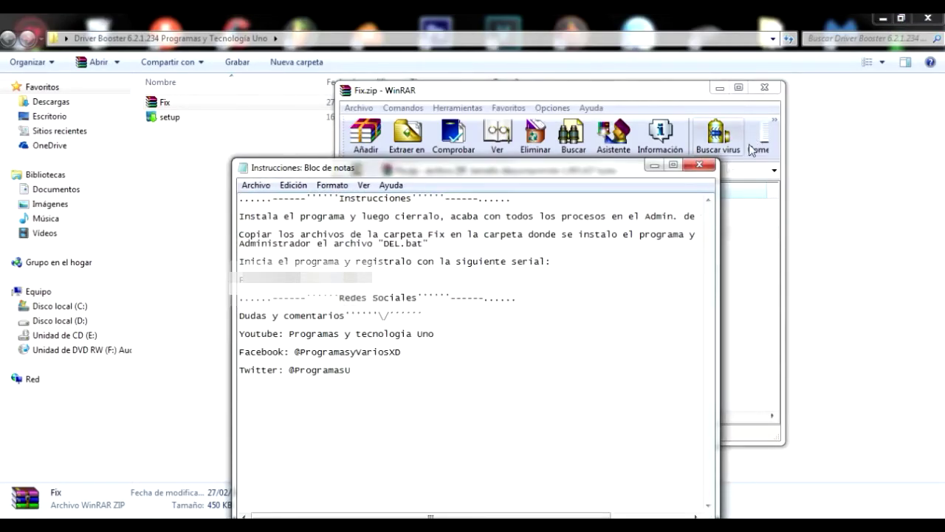
left_click(700, 164)
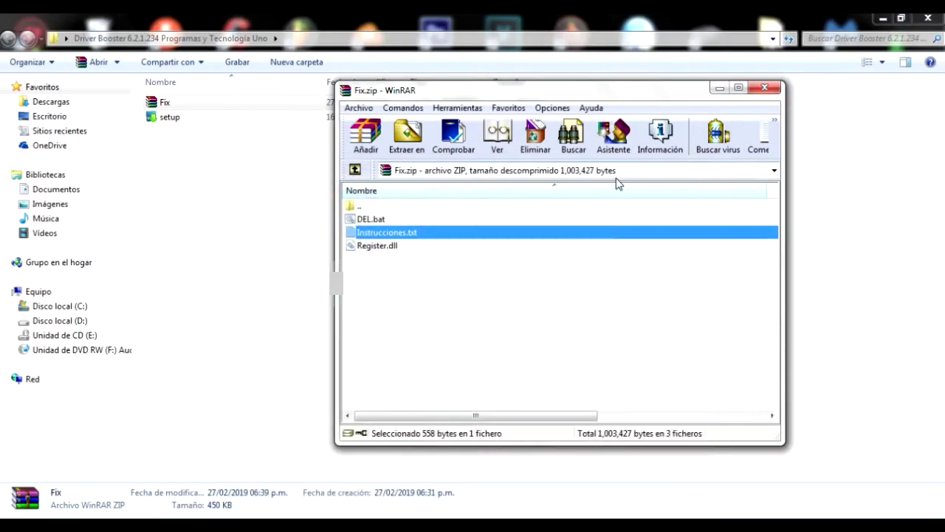
- Select both DEL.bat and Register.dll in the Fix archive
left_click(387, 219)
left_click(383, 249)
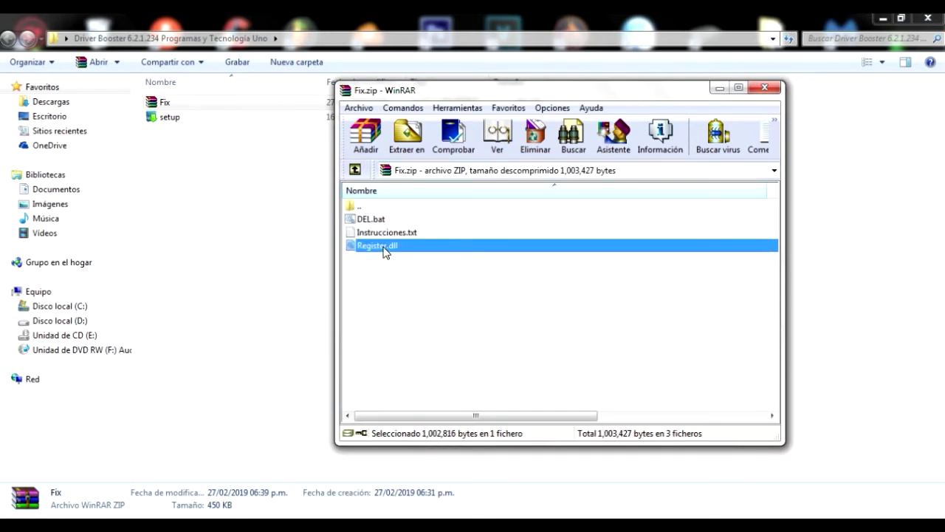
left_click(370, 220, "ctrl")
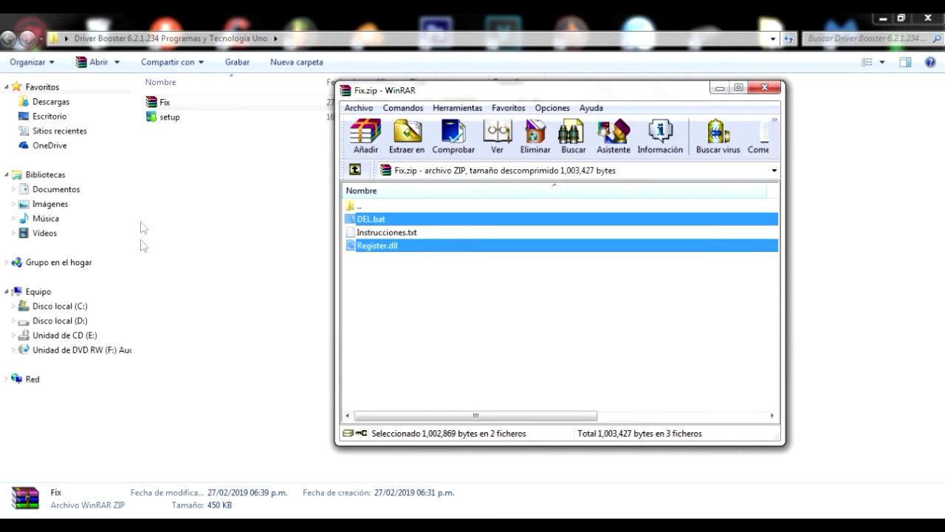
- Browse Disco local (C:), looking into Archivos de programa, and open the Archivos de programa (x86) folder
left_click(79, 310)
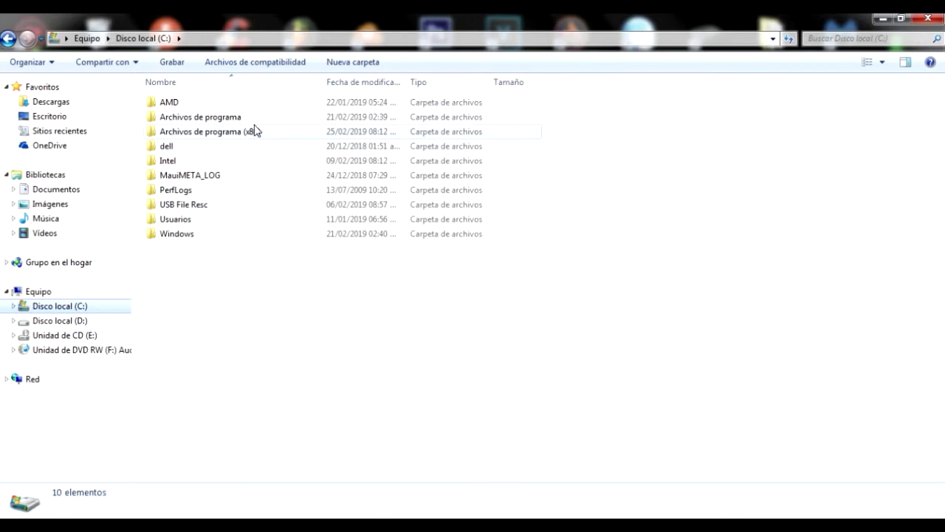
double_click(254, 131)
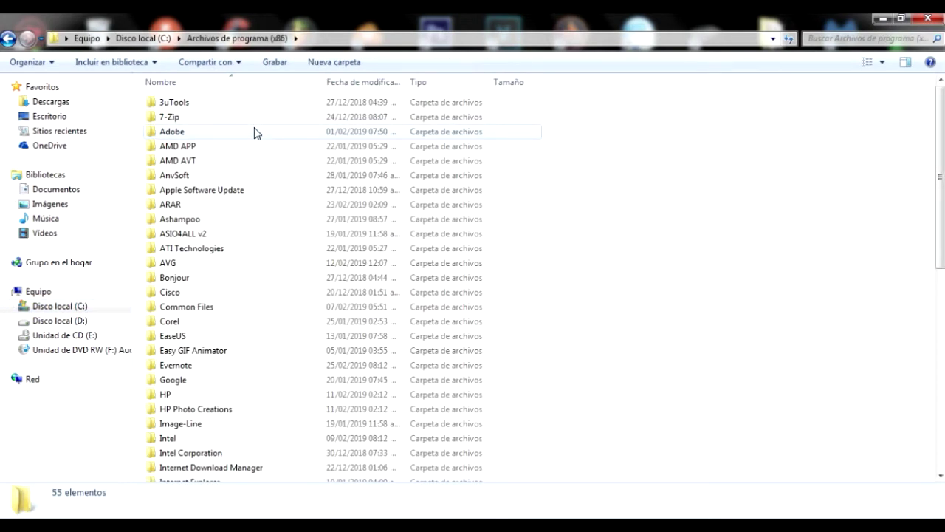
left_click(8, 40)
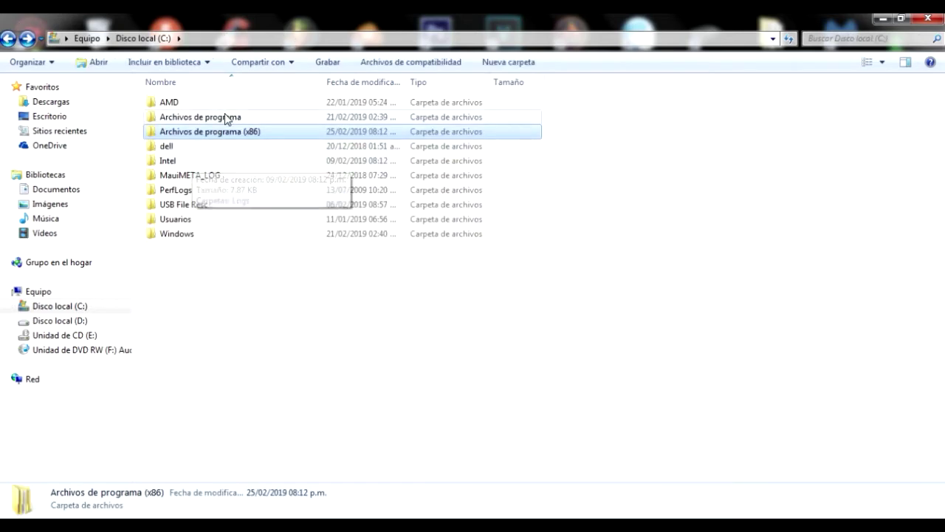
double_click(227, 118)
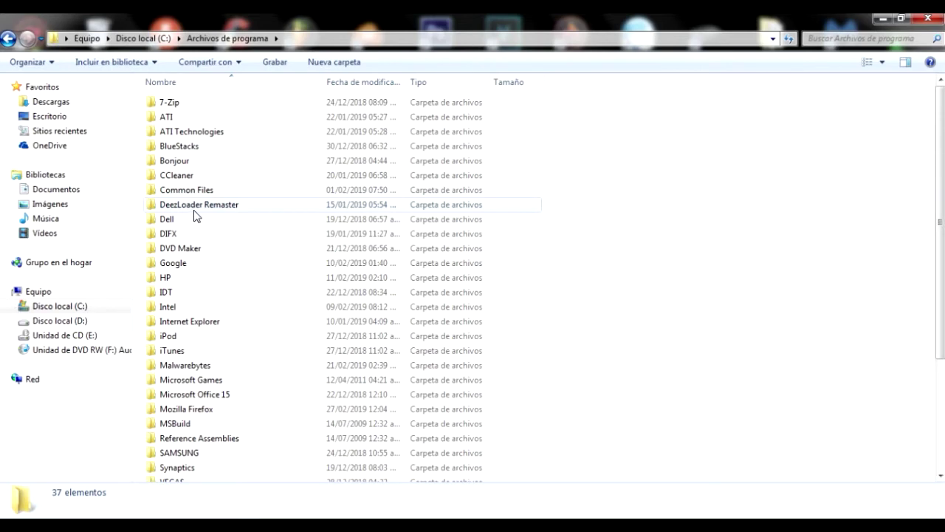
left_click(7, 37)
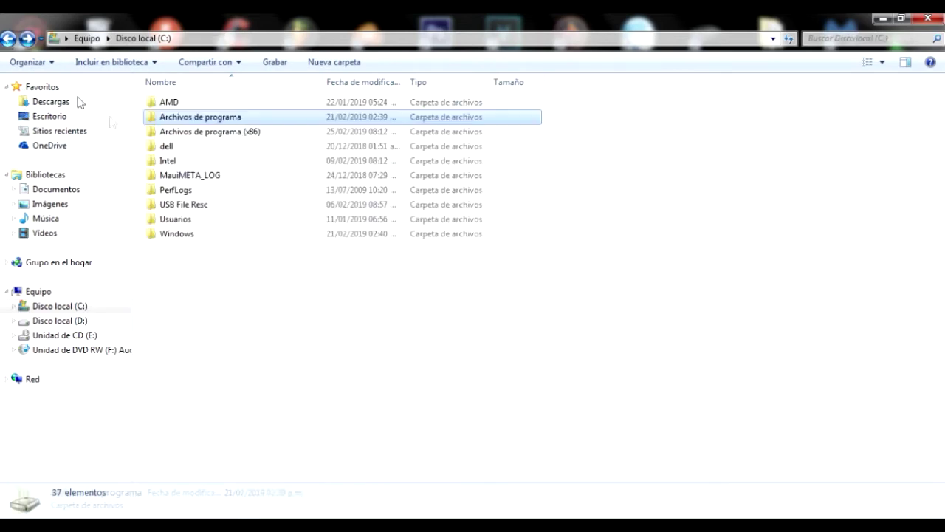
double_click(198, 132)
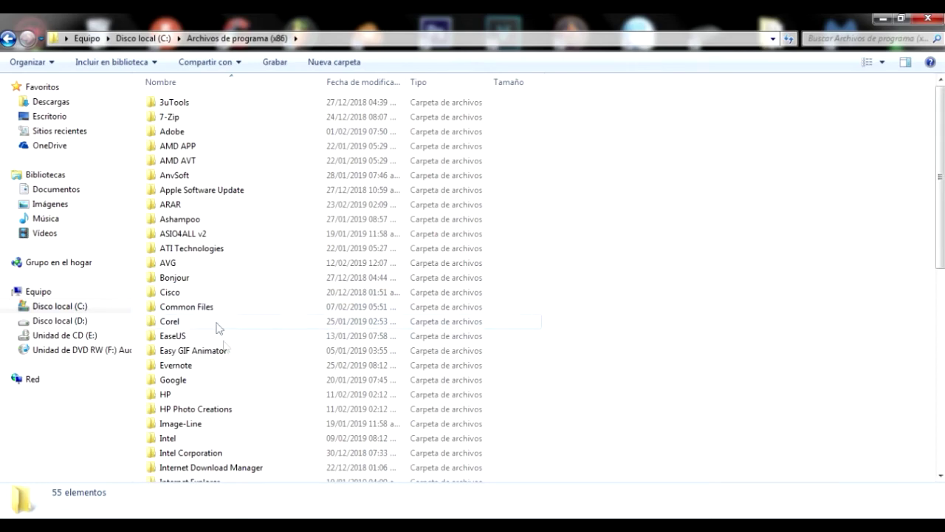
- Open the 6.2.1 folder inside the IObit Driver Booster installation folder
left_click(221, 379)
scroll(222, 378, "down", 1)
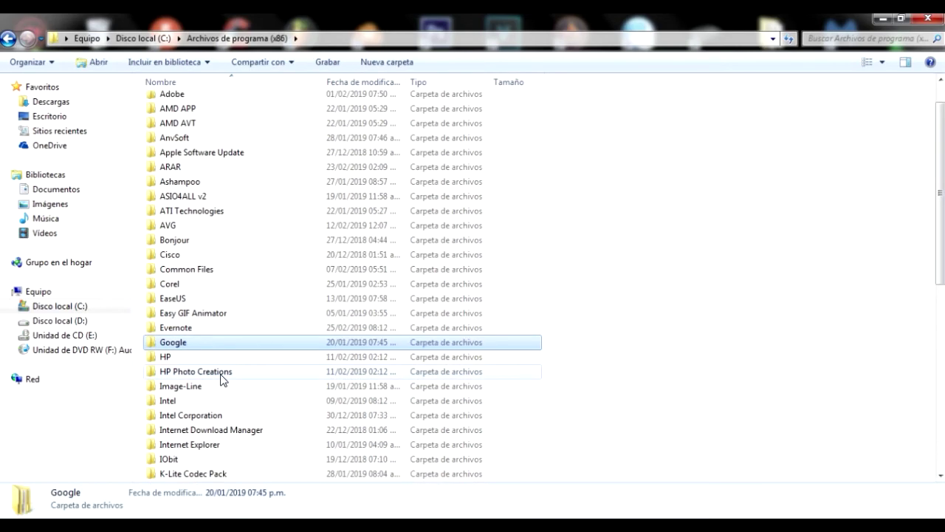
left_click(178, 462)
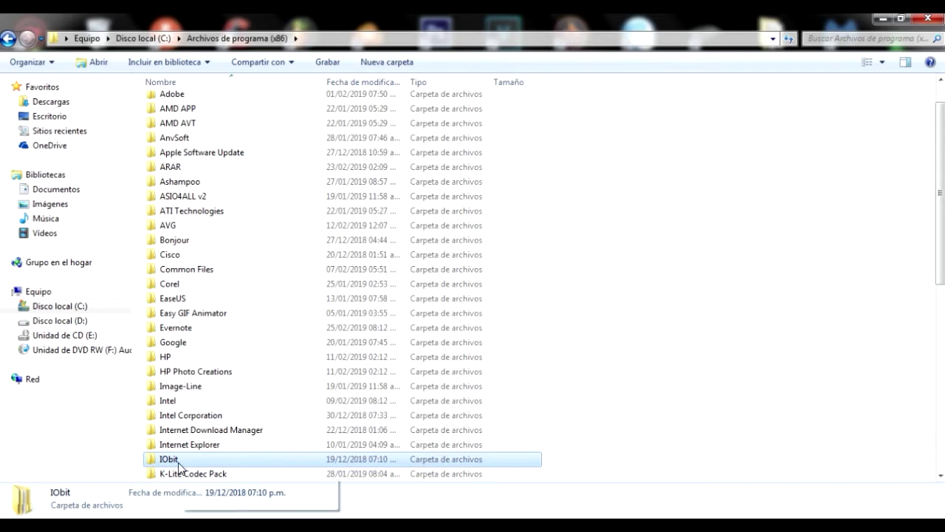
double_click(177, 462)
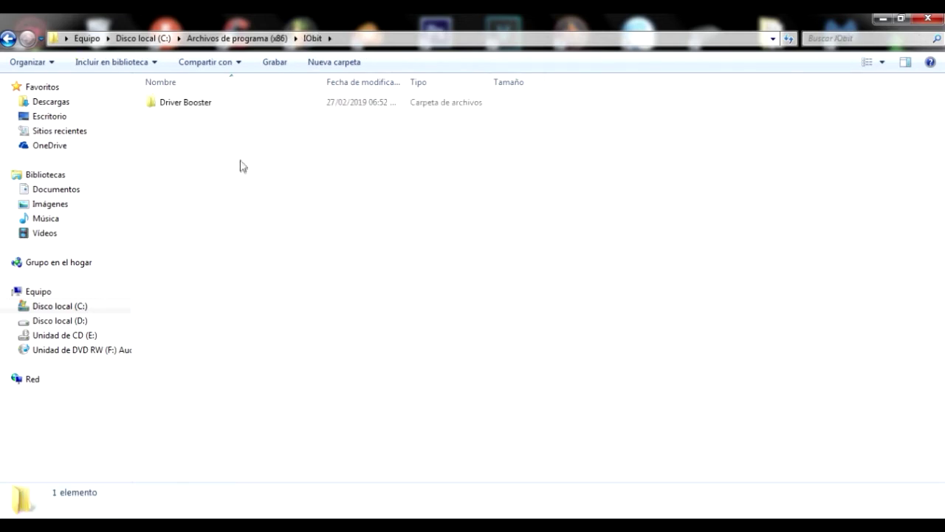
double_click(192, 107)
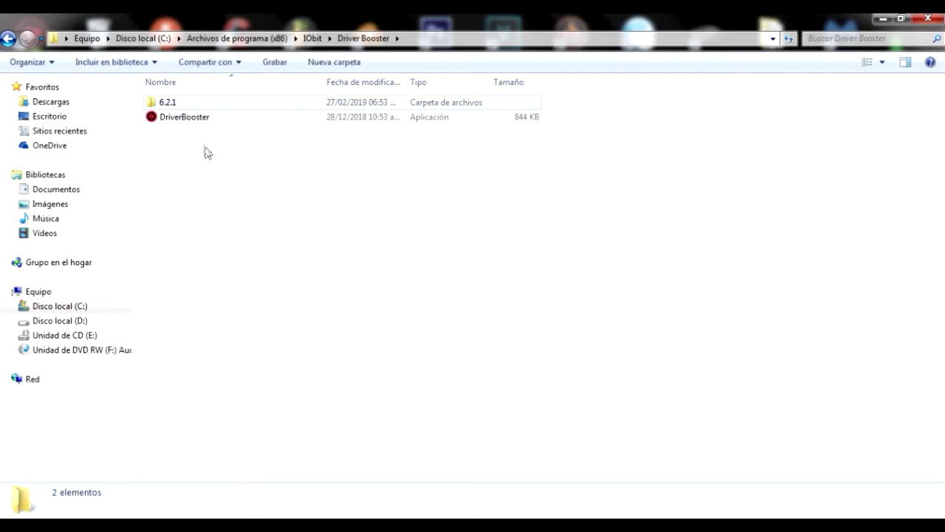
double_click(183, 105)
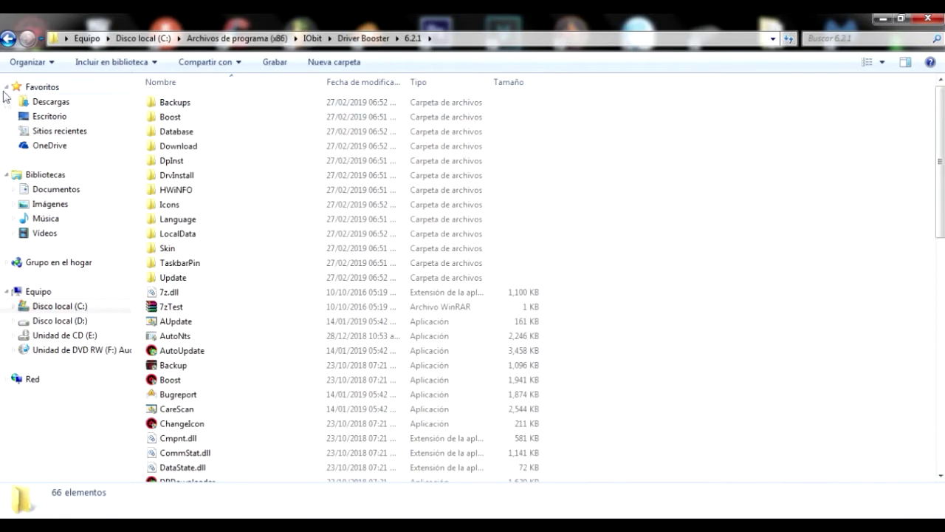
left_click(6, 38)
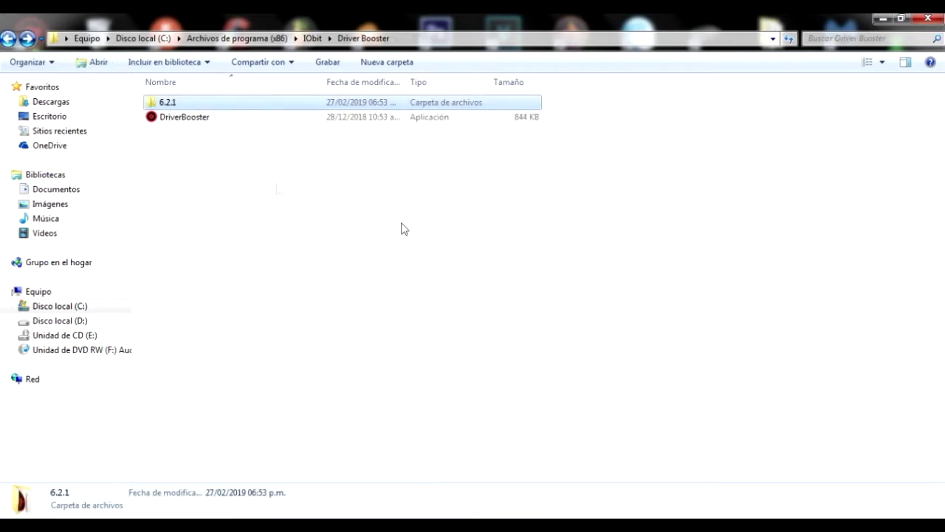
double_click(181, 104)
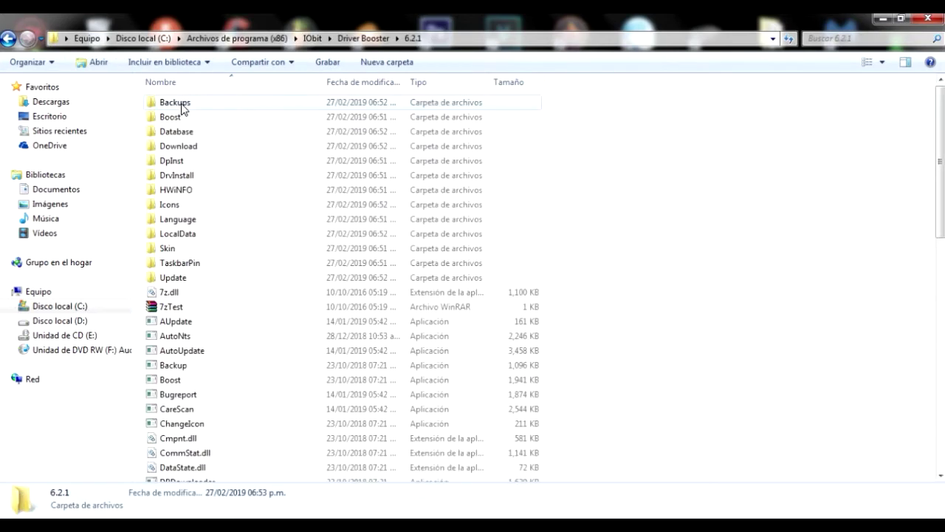
- Extract DEL.bat and Register.dll from the Fix archive into the 6.2.1 folder, replacing the existing Register.dll with administrator permission
left_click(280, 512)
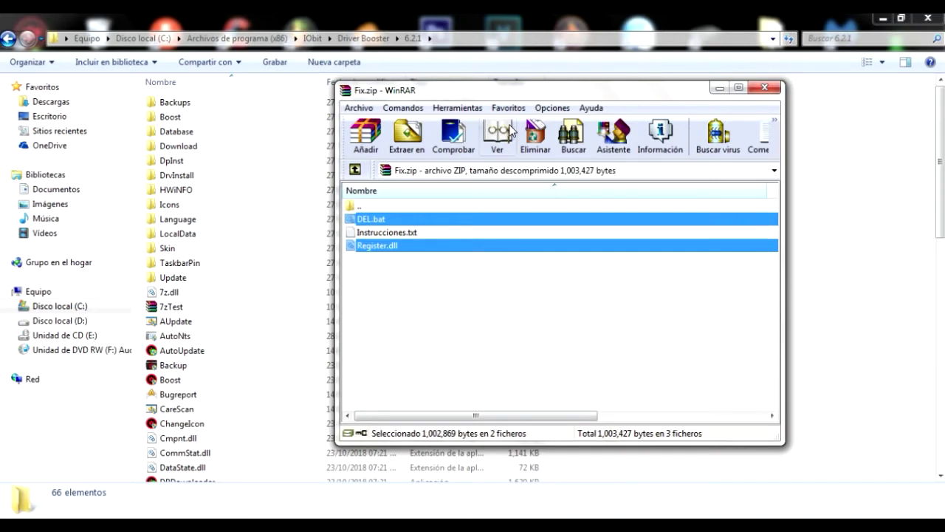
left_click_drag(561, 91, 270, 80)
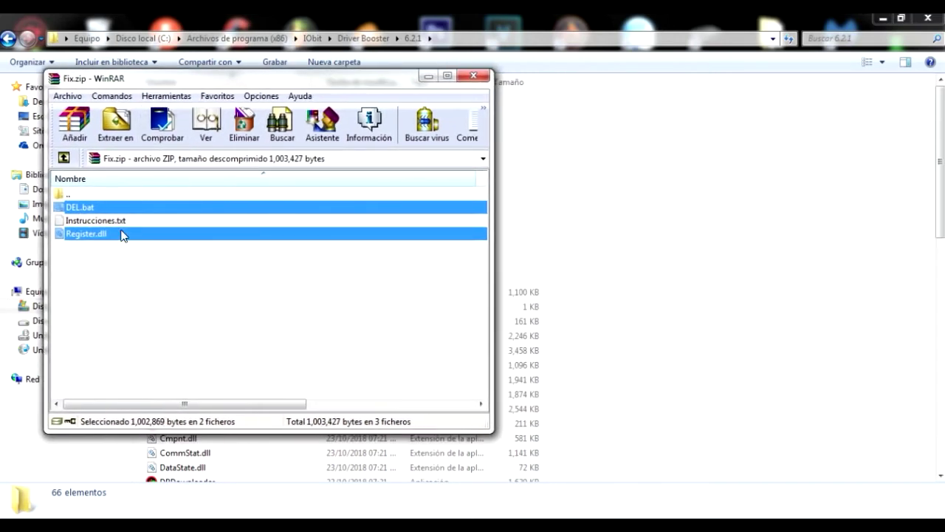
left_click_drag(118, 212, 630, 318)
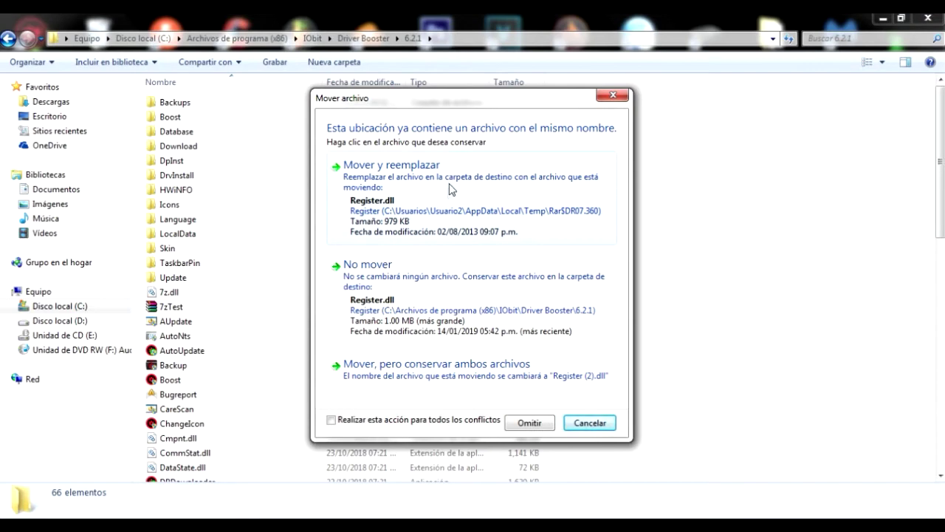
left_click(445, 195)
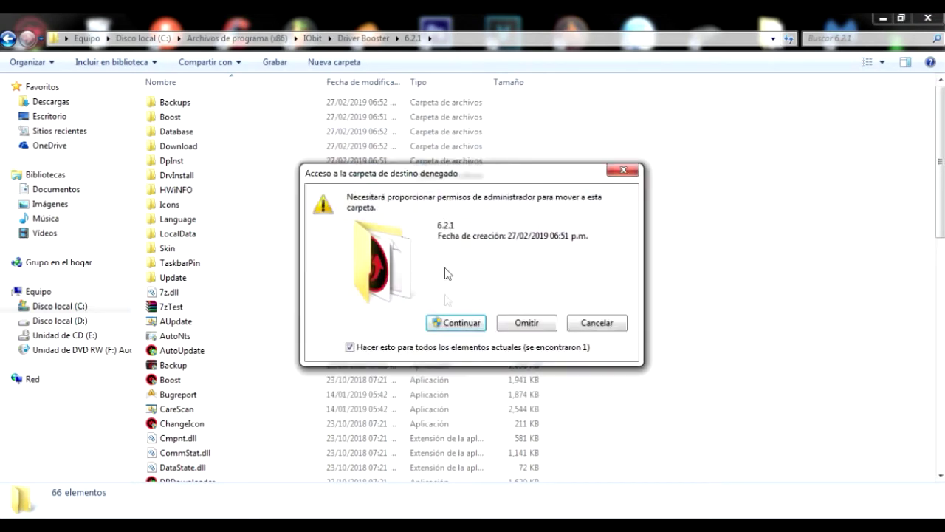
left_click(451, 322)
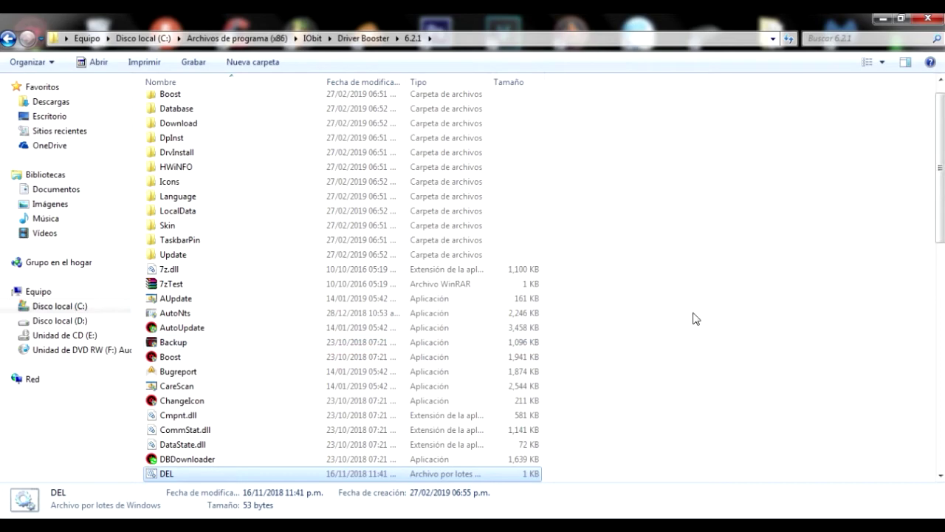
- Look through the contents of the 6.2.1 folder for the extracted DEL and Register.dll files
scroll(746, 288, "down", 2)
scroll(797, 253, "down", 3)
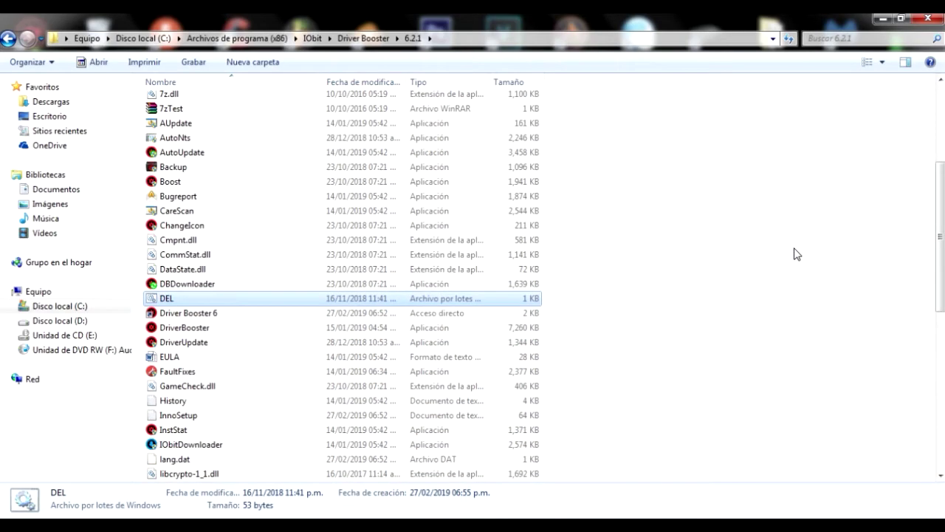
scroll(797, 253, "down", 8)
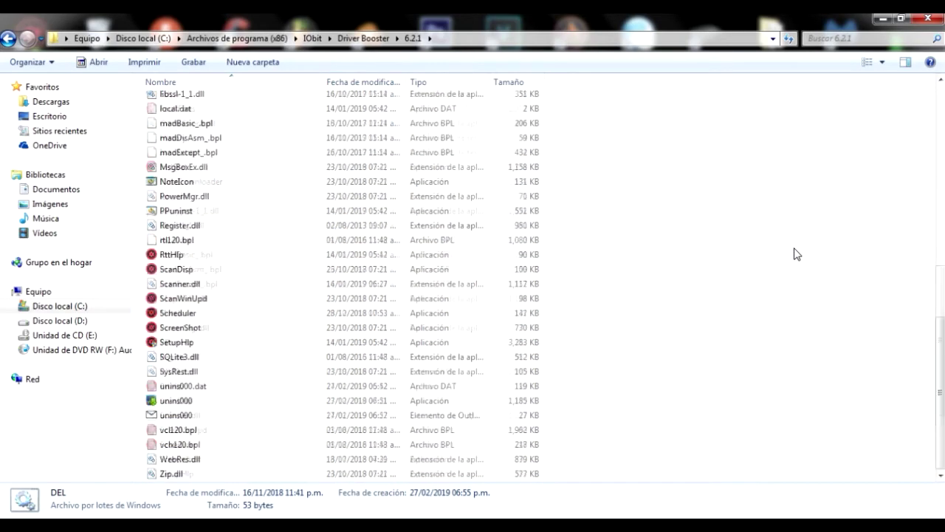
scroll(797, 254, "up", 11)
scroll(796, 253, "up", 3)
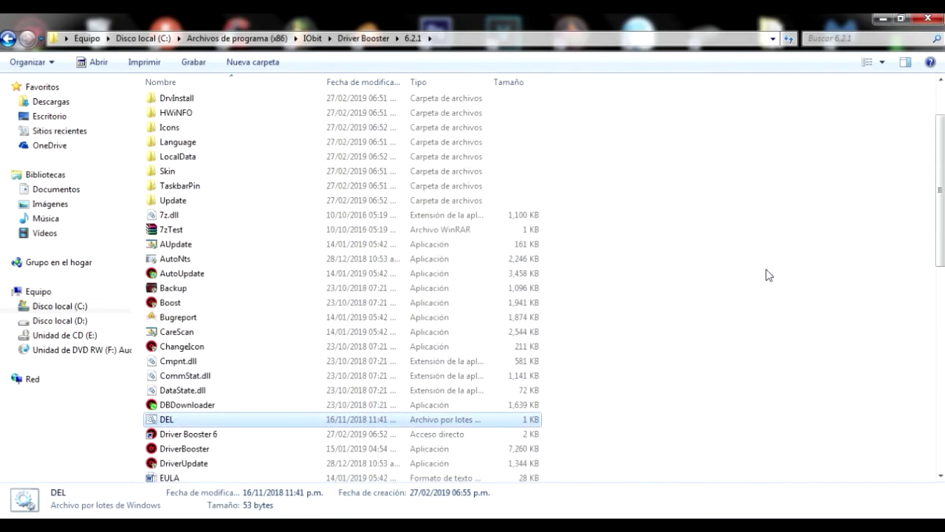
scroll(766, 279, "down", 6)
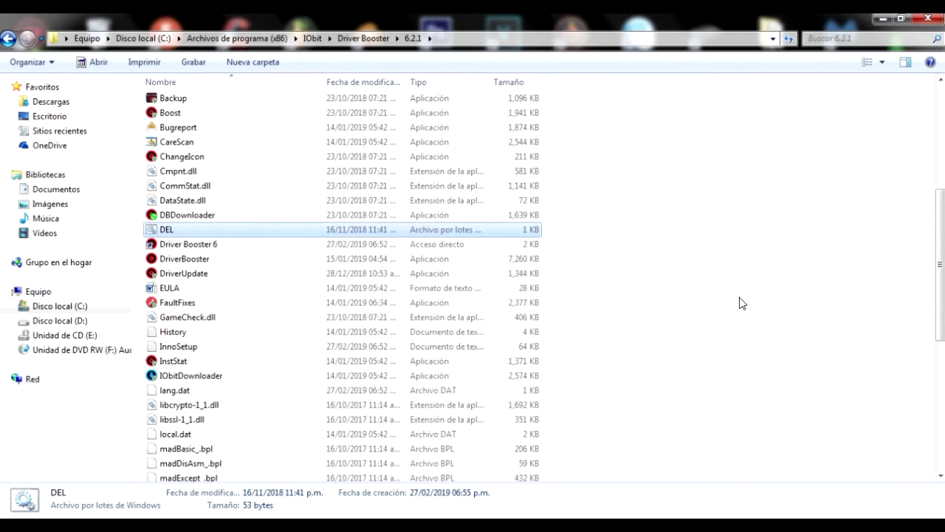
- Review the instruction about running DEL.bat in Instrucciones.txt from the Fix archive, and close the text file
left_click(740, 302)
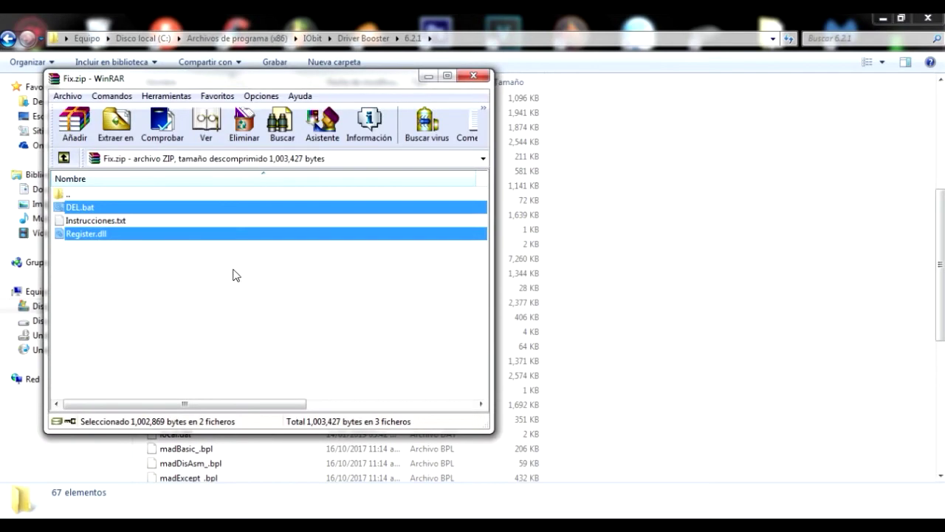
double_click(118, 220)
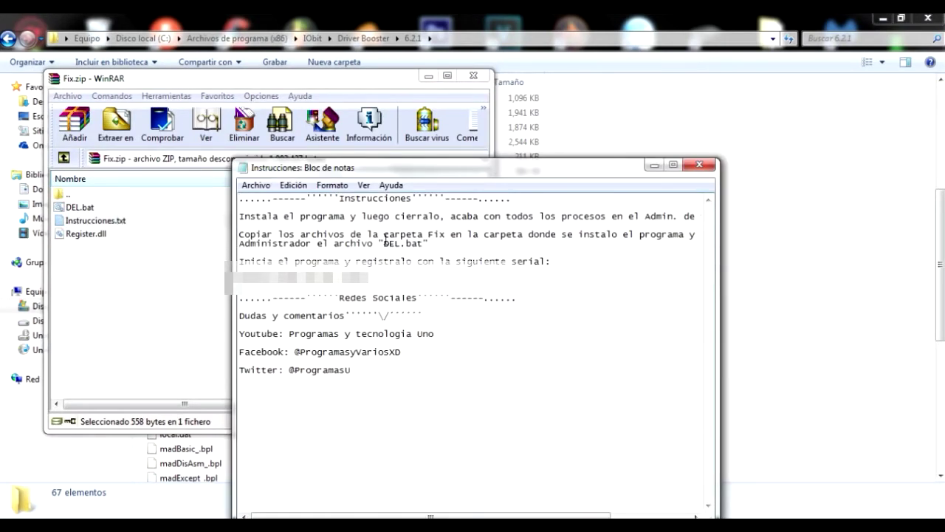
left_click_drag(405, 235, 206, 267)
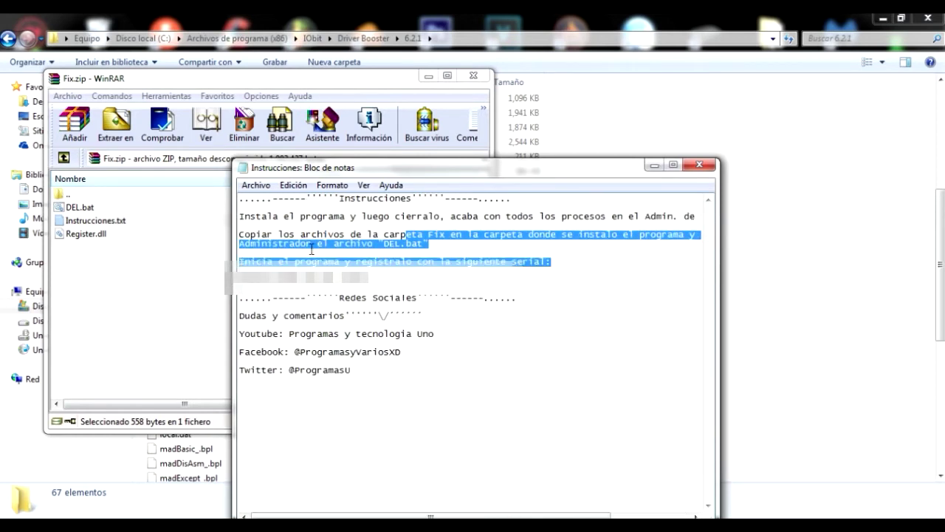
left_click(335, 250)
left_click_drag(384, 244, 411, 244)
left_click(703, 163)
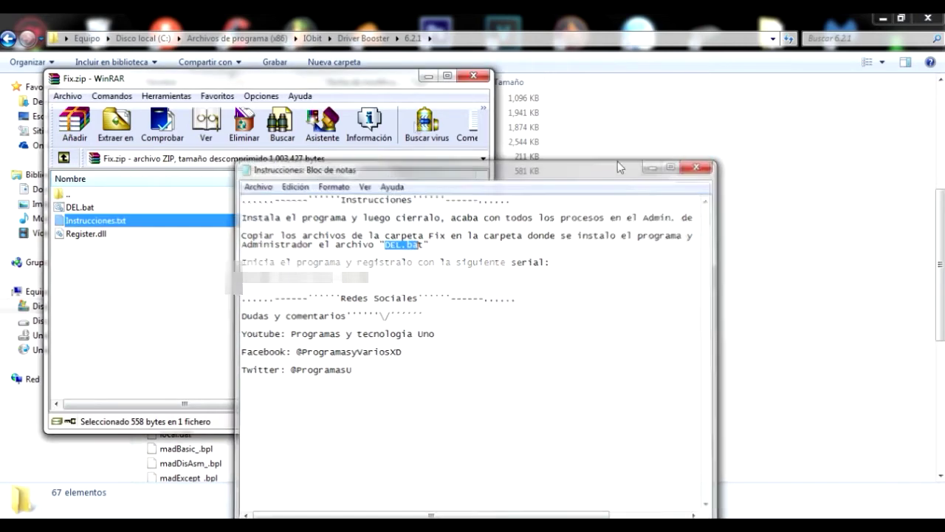
- Move the Fix archive window off the file list and run DEL in the 6.2.1 folder as administrator
left_click_drag(325, 95, 775, 147)
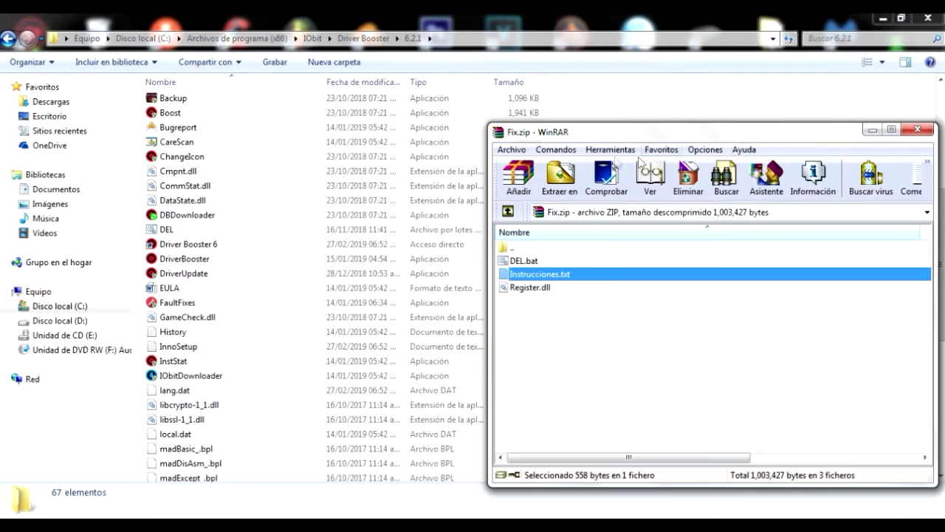
left_click(221, 228)
right_click(172, 231)
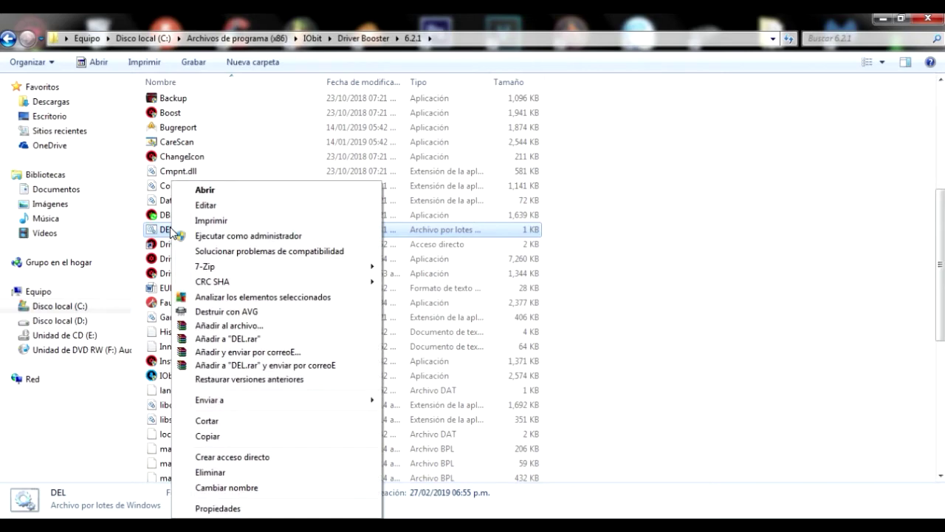
left_click(197, 237)
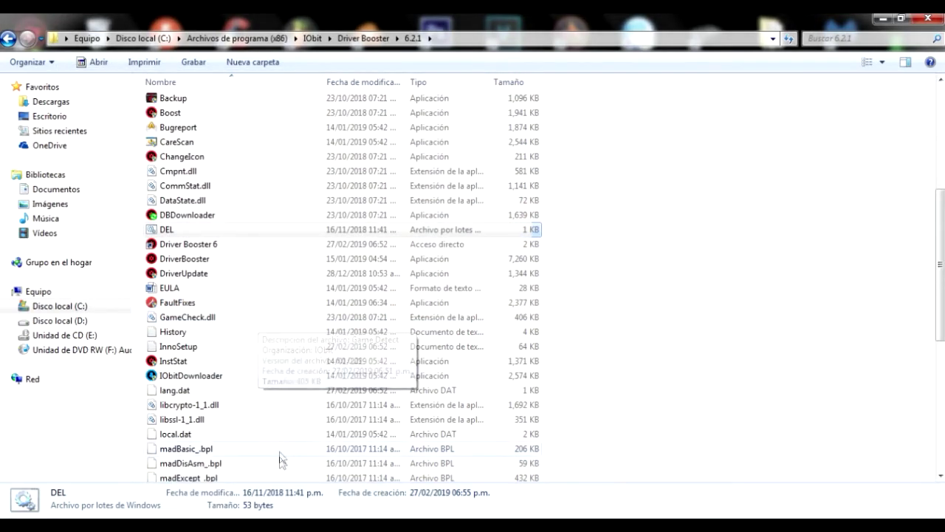
- Copy the serial from Instrucciones.txt in the Fix archive, and close both the text file and the archive
left_click(273, 526)
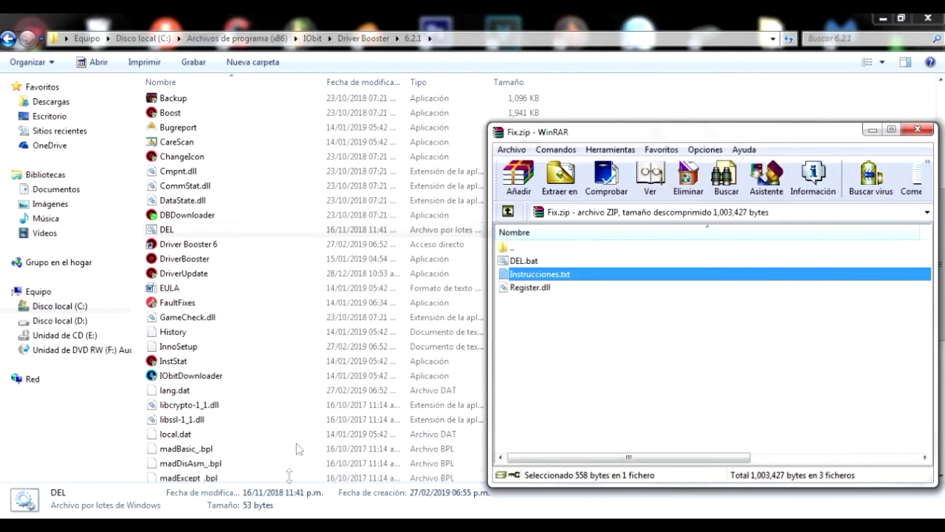
left_click_drag(744, 133, 542, 136)
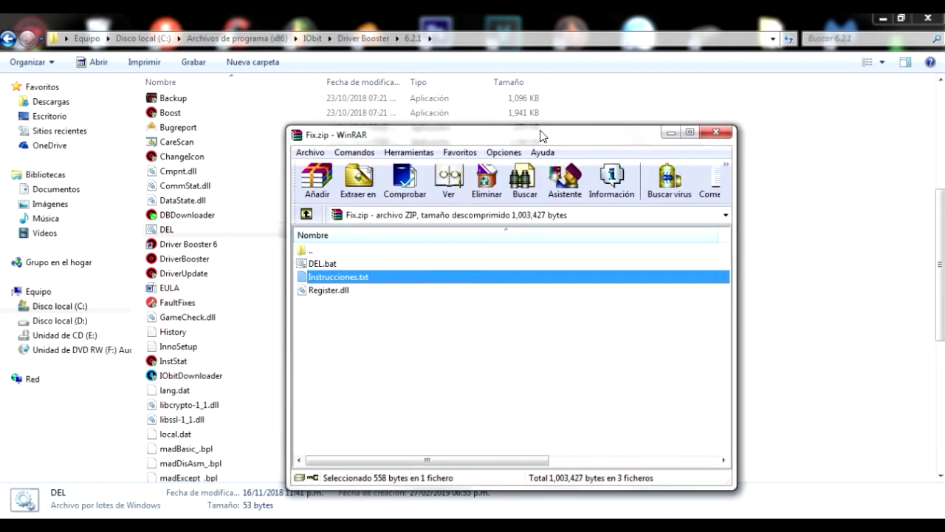
double_click(336, 277)
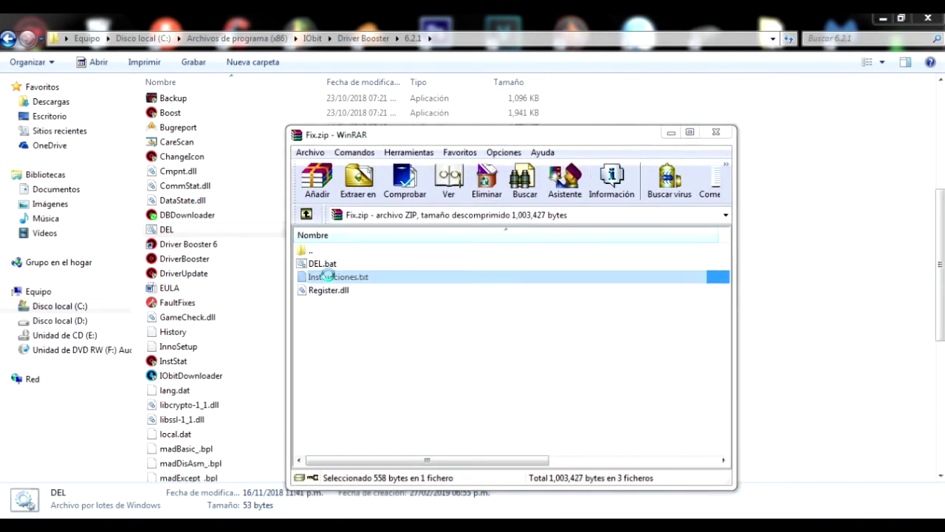
left_click_drag(368, 280, 238, 280)
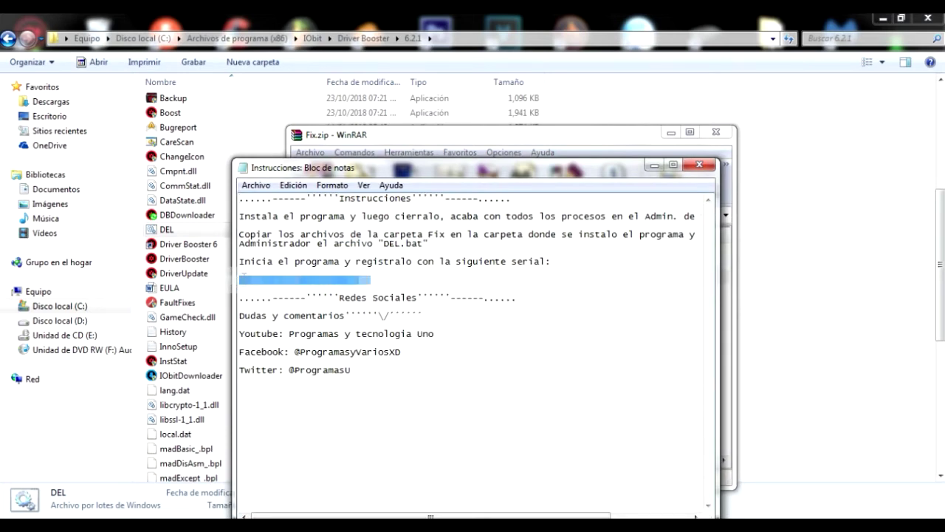
key("ctrl+c")
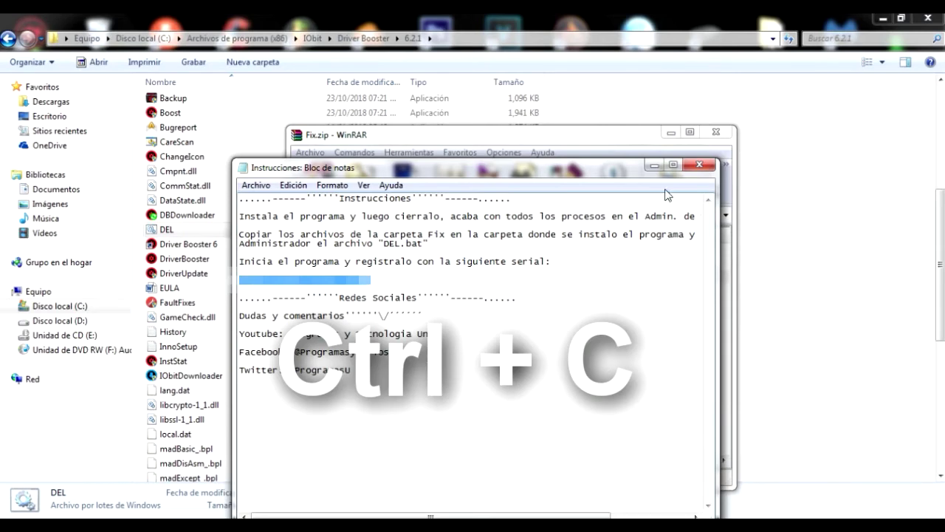
left_click(704, 164)
left_click(715, 131)
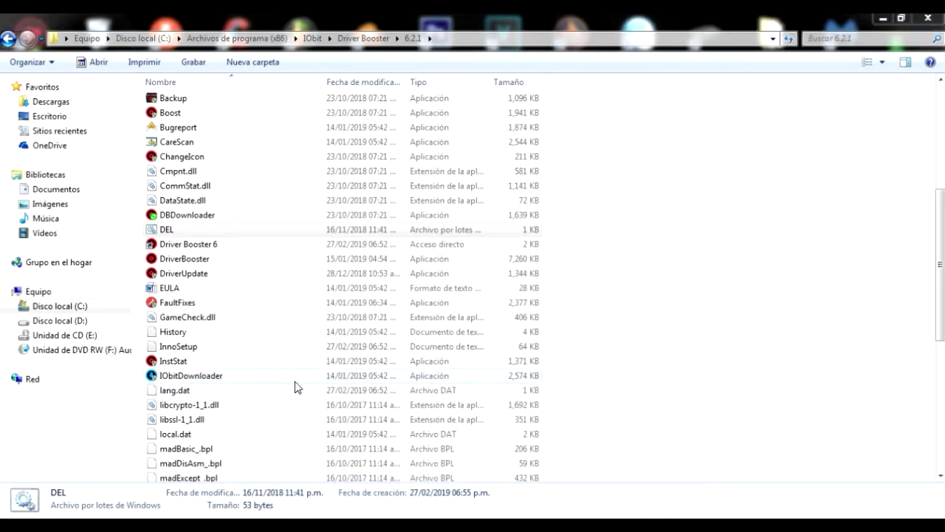
- Stop the running scan in Driver Booster and activate the program by pasting the copied license key
scroll(295, 387, "up", 1)
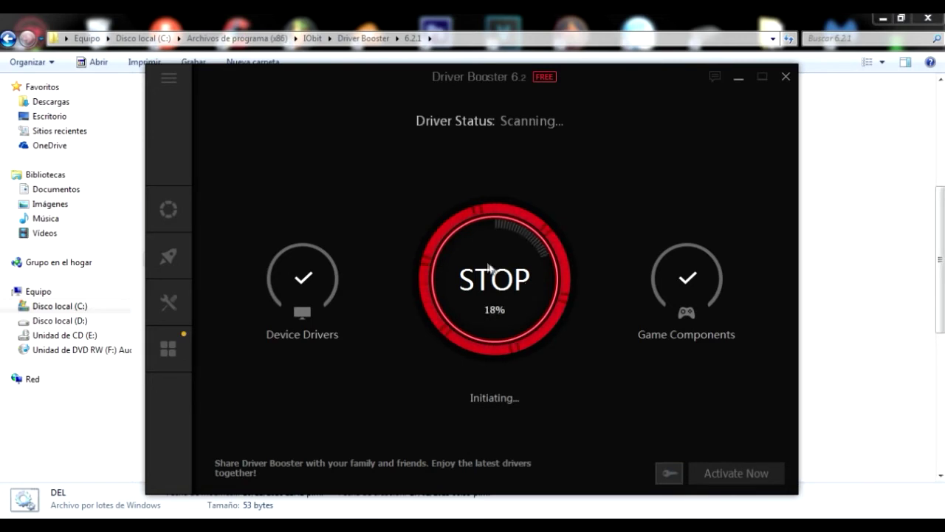
left_click(499, 306)
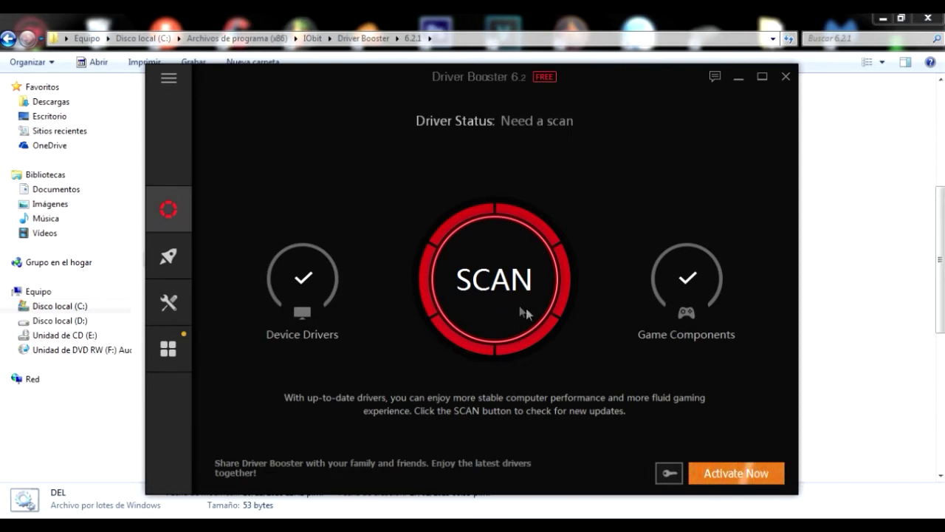
left_click(668, 474)
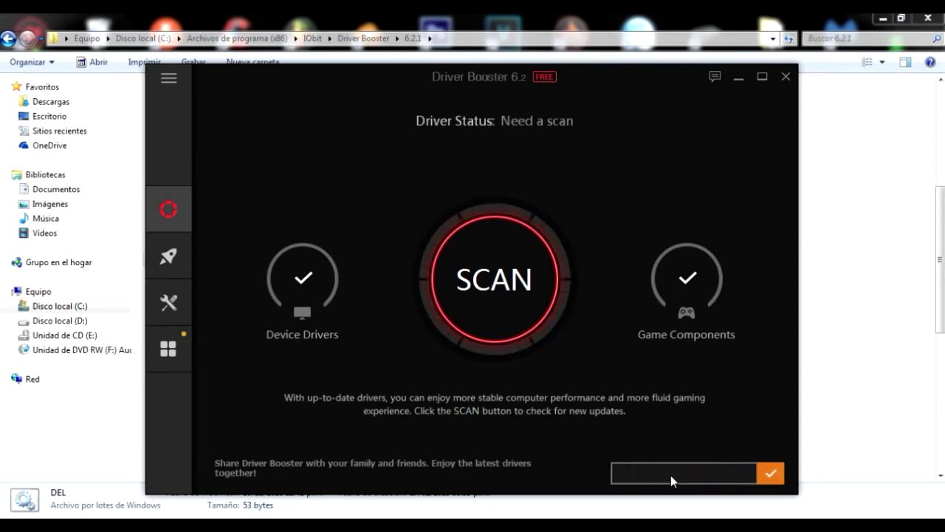
right_click(660, 473)
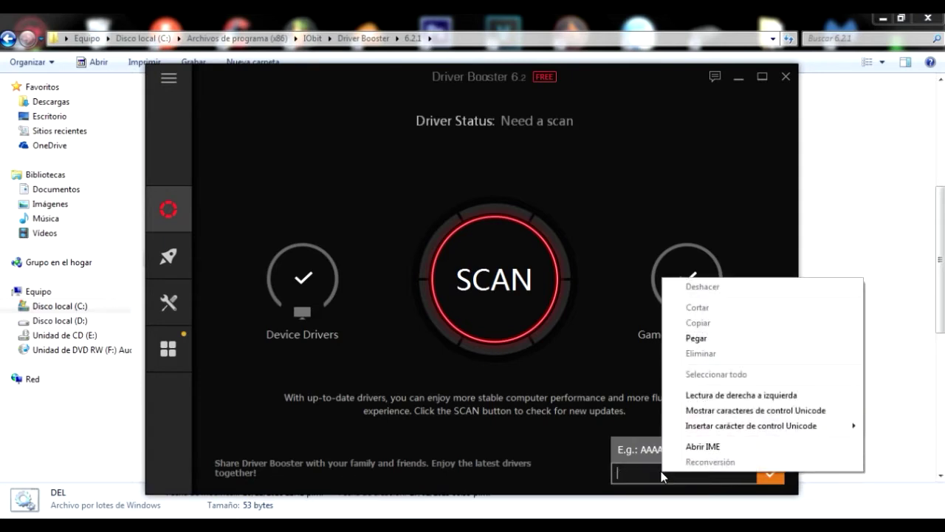
left_click(696, 333)
left_click(770, 477)
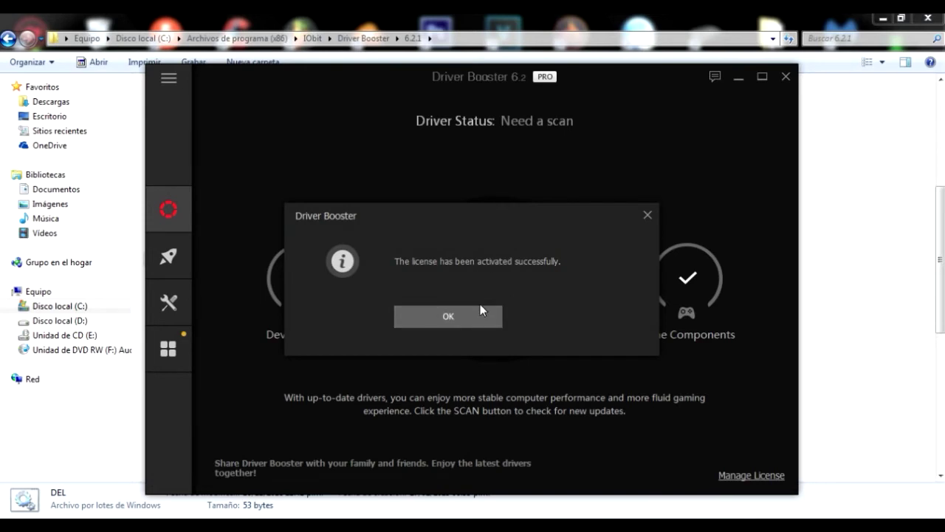
left_click(460, 316)
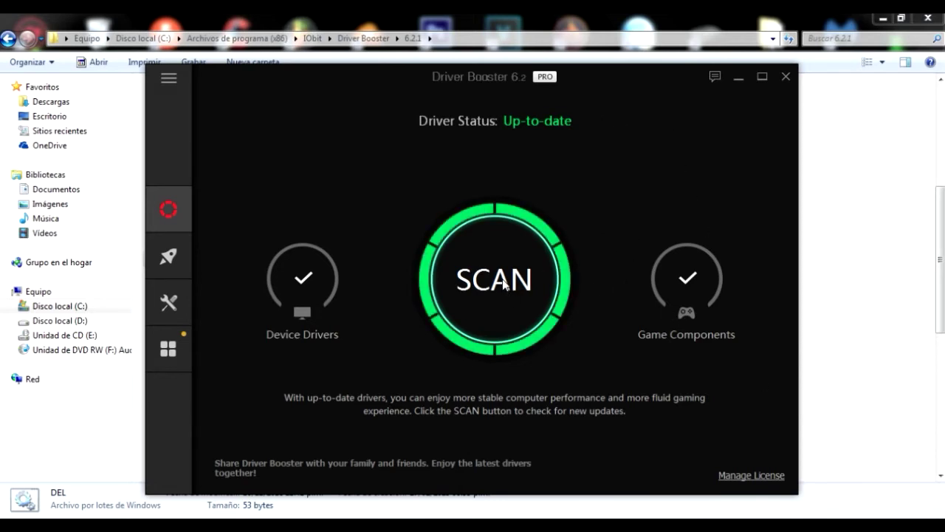
- Try to scan for drivers, and run the Fix Network Failure detection tool for the scan server connection
left_click(563, 292)
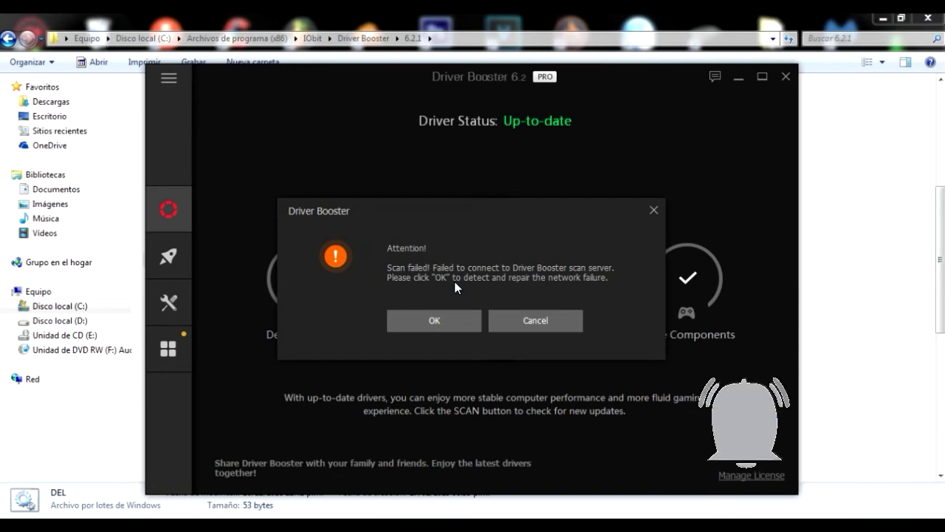
left_click(435, 321)
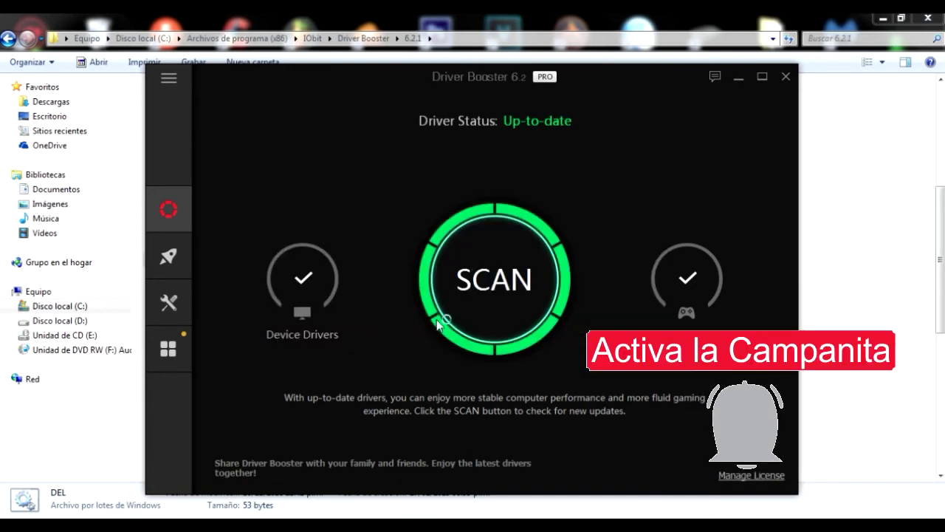
left_click(436, 319)
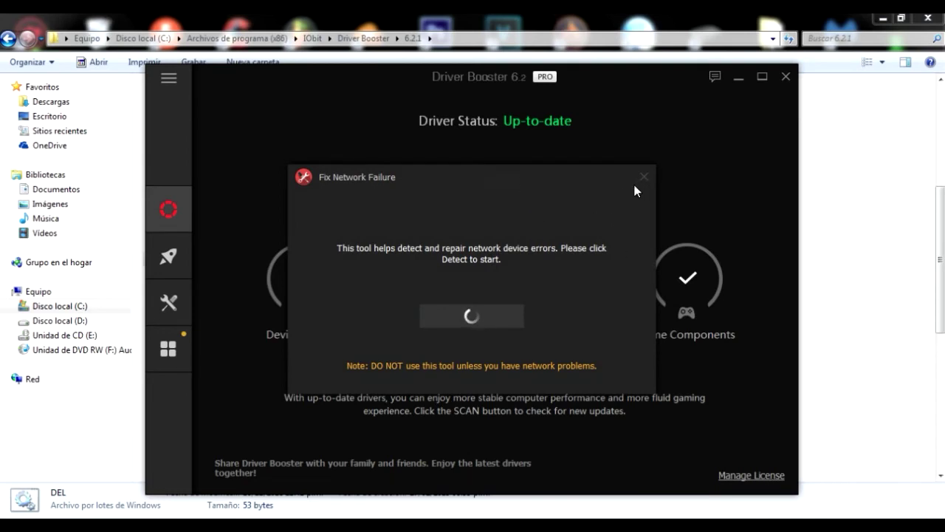
left_click_drag(583, 171, 374, 143)
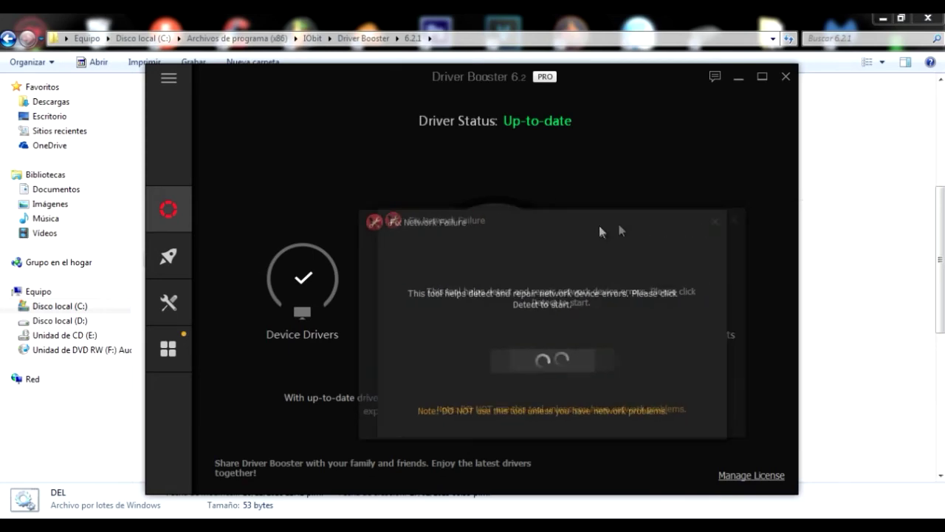
left_click_drag(599, 232, 344, 214)
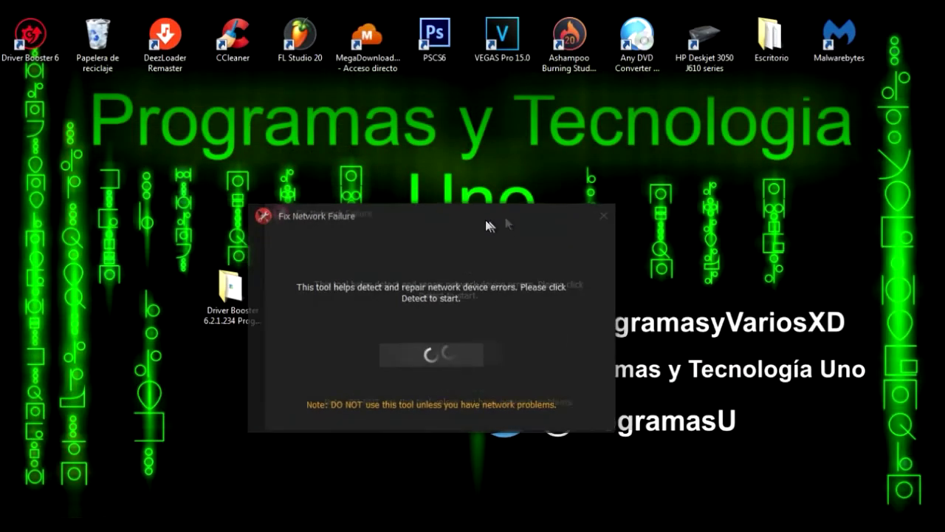
left_click_drag(487, 225, 541, 206)
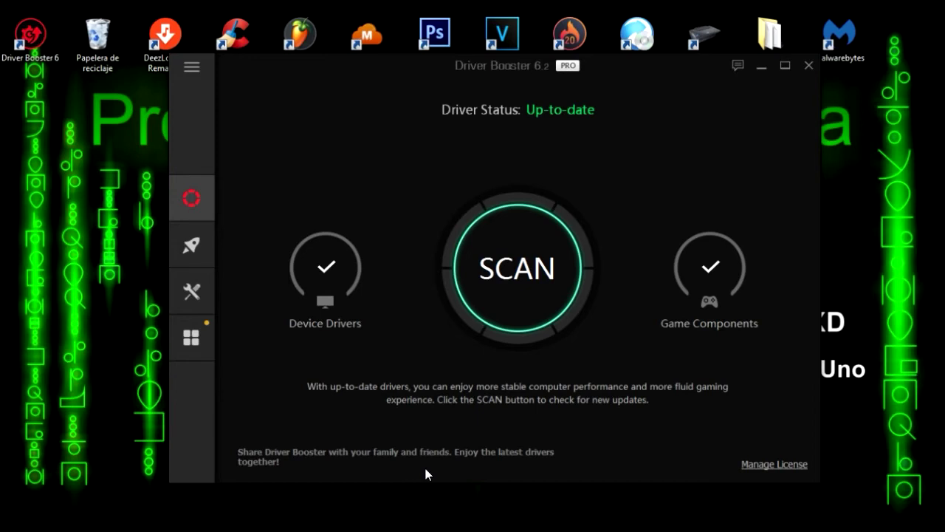
- Scan the computer for outdated drivers and game components, and maximize the results window
left_click(510, 293)
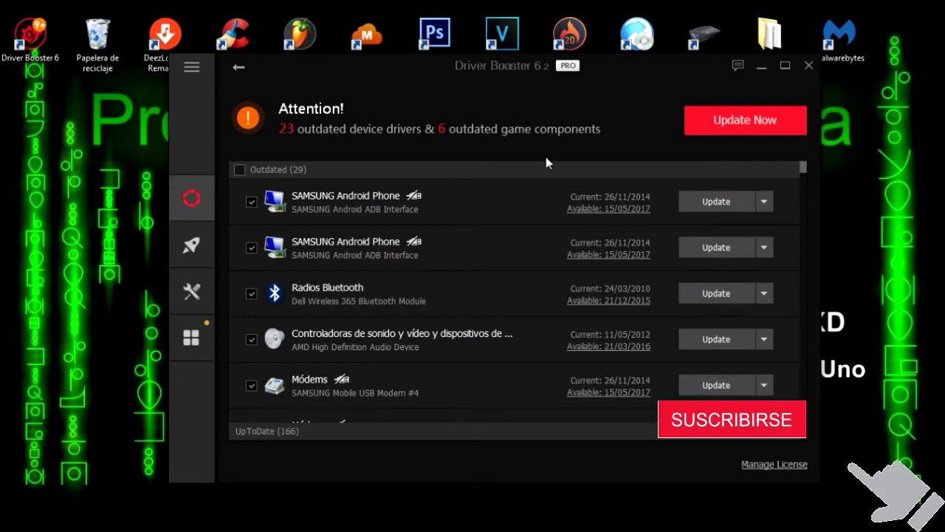
left_click(785, 65)
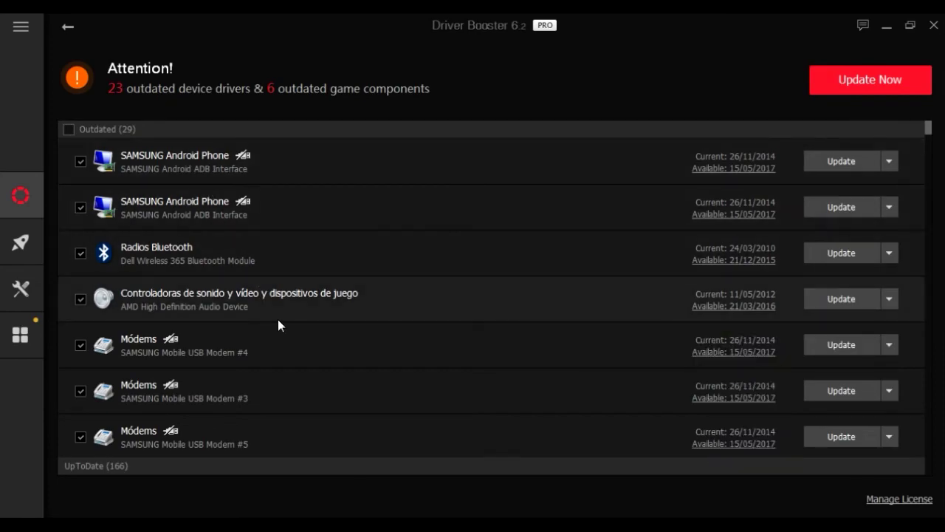
- Examine the outdated drivers and game components and the start of the up-to-date list in the scan results
scroll(278, 320, "down", 15)
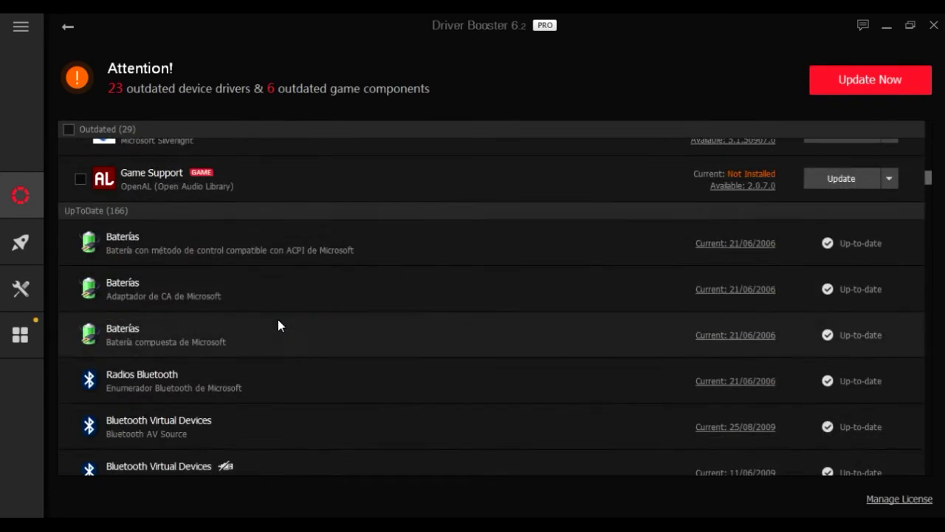
scroll(278, 325, "down", 2)
scroll(278, 325, "up", 6)
scroll(278, 325, "up", 5)
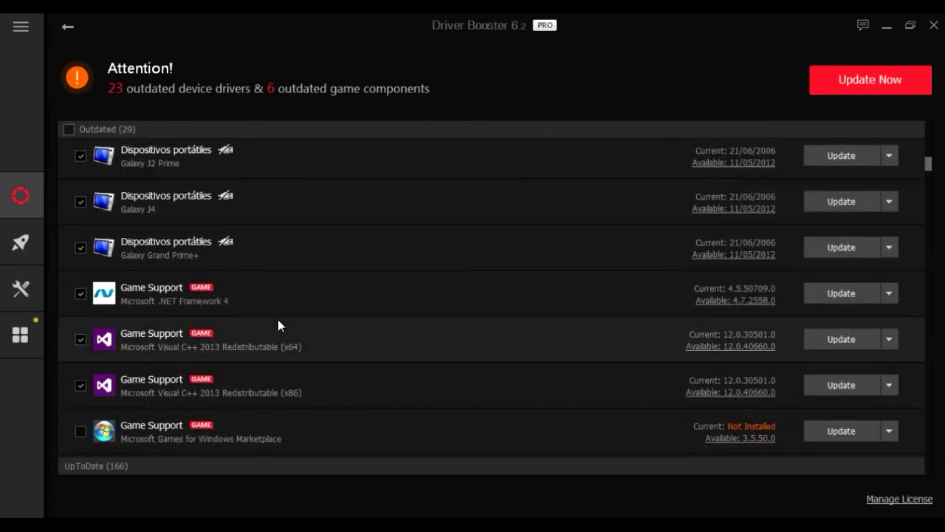
scroll(278, 325, "up", 2)
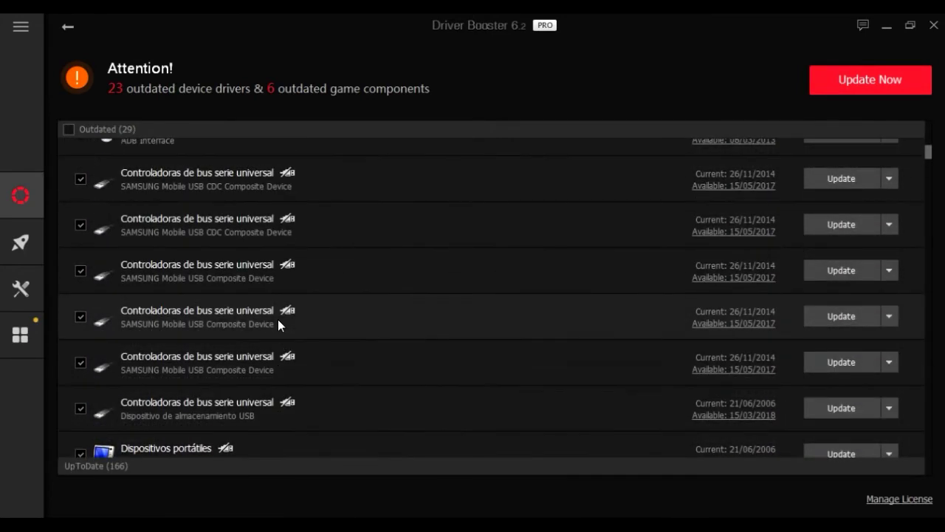
scroll(279, 325, "down", 10)
scroll(279, 325, "up", 3)
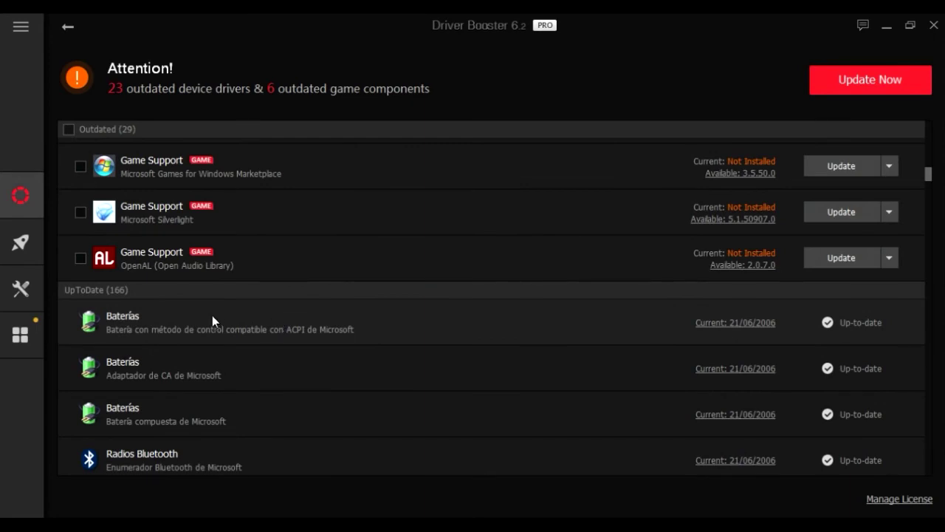
- Examine the up-to-date drivers in the scan results and review the list of outdated drivers selected for updating
scroll(194, 347, "down", 3)
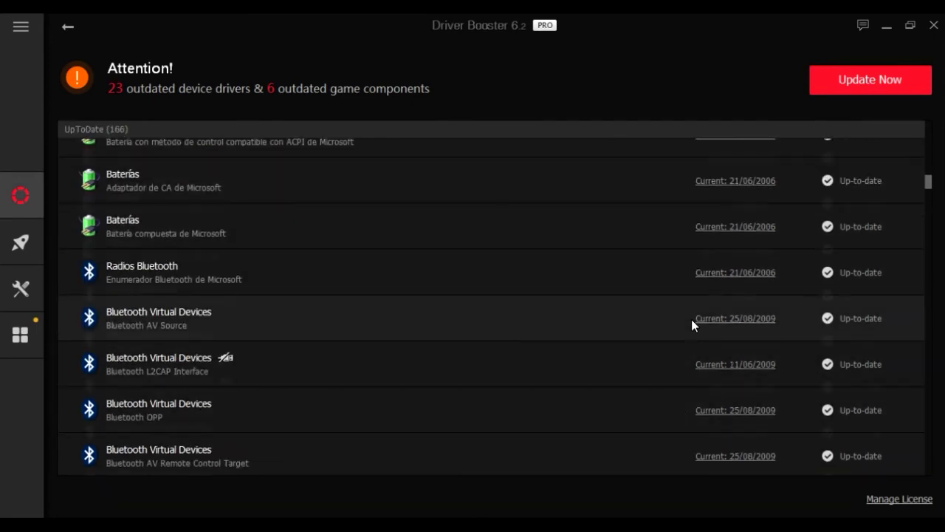
scroll(691, 319, "up", 3)
scroll(311, 301, "down", 20)
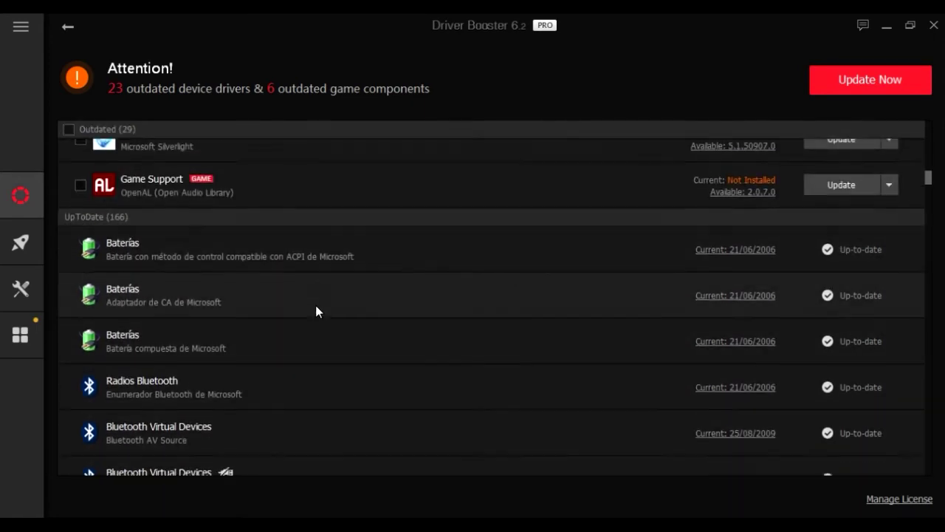
scroll(311, 297, "up", 15)
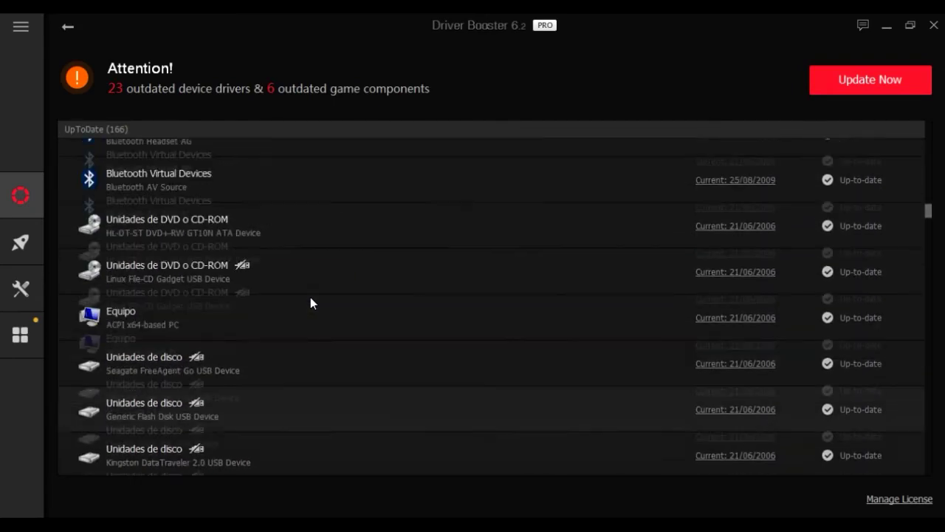
scroll(311, 299, "up", 15)
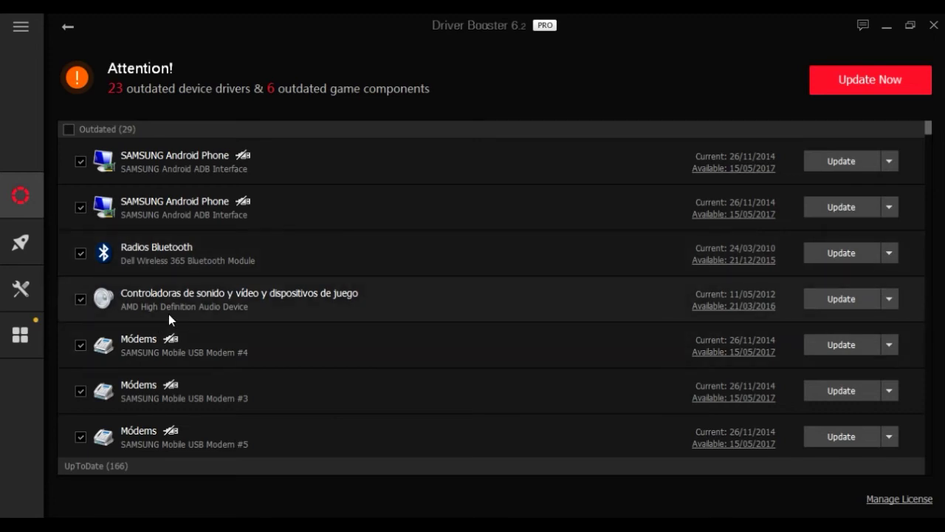
scroll(178, 317, "down", 3)
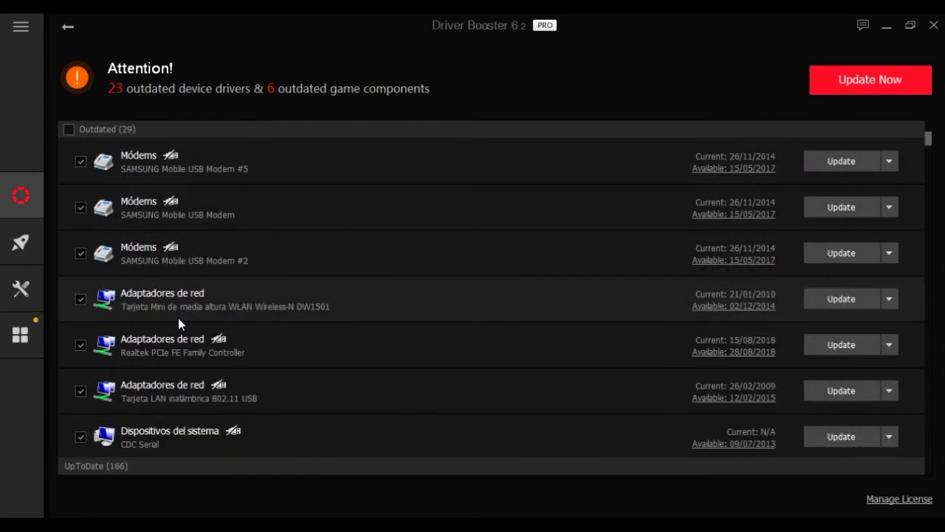
scroll(178, 323, "down", 1)
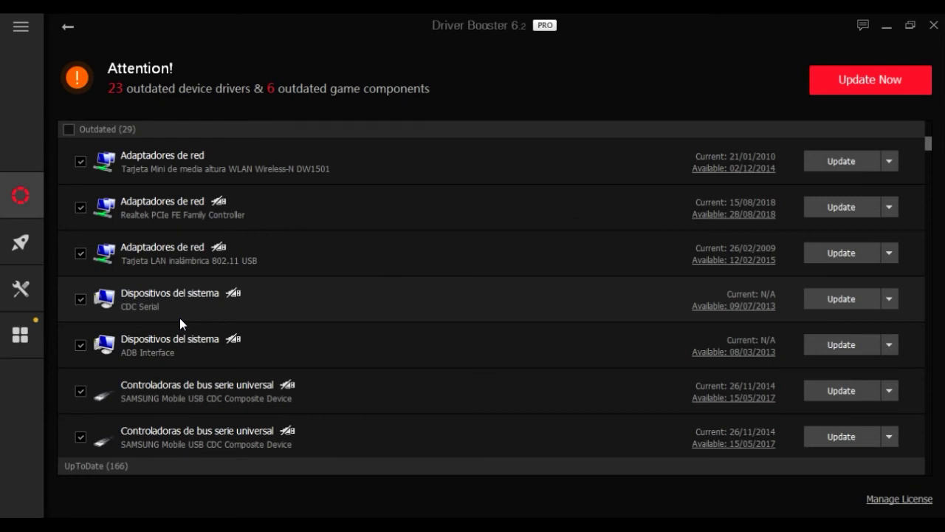
scroll(179, 318, "down", 3)
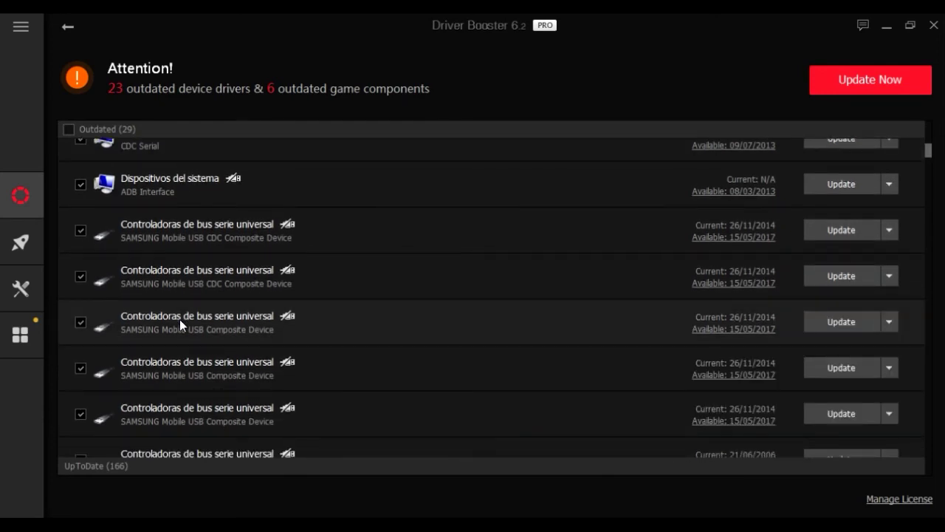
scroll(179, 319, "down", 3)
scroll(179, 319, "up", 7)
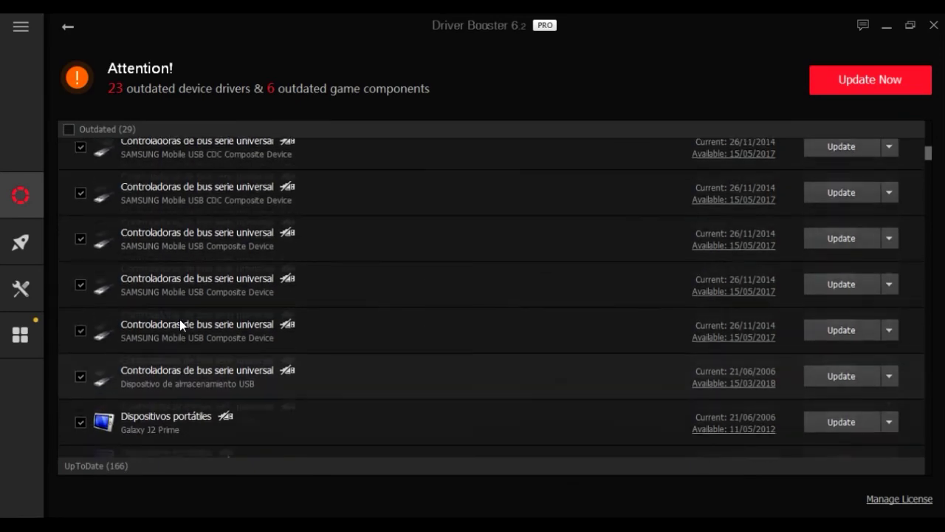
scroll(180, 318, "up", 8)
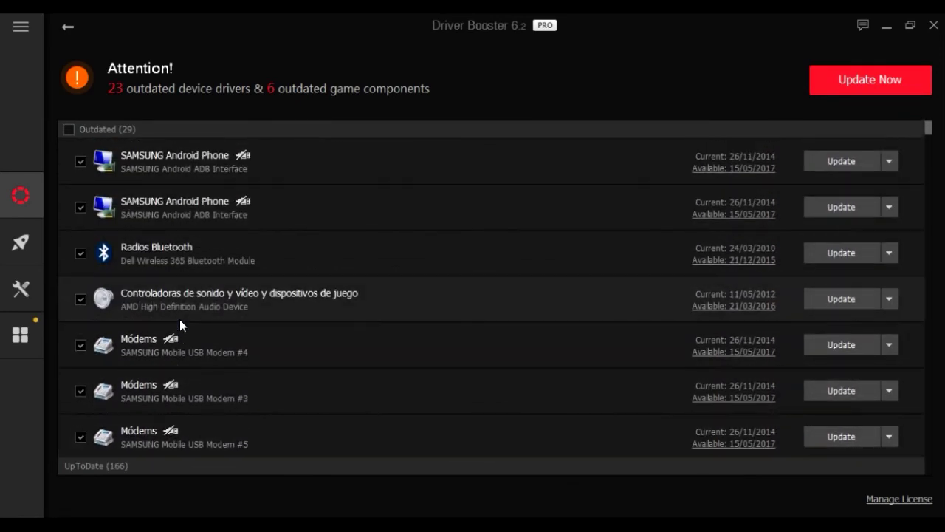
scroll(179, 319, "down", 6)
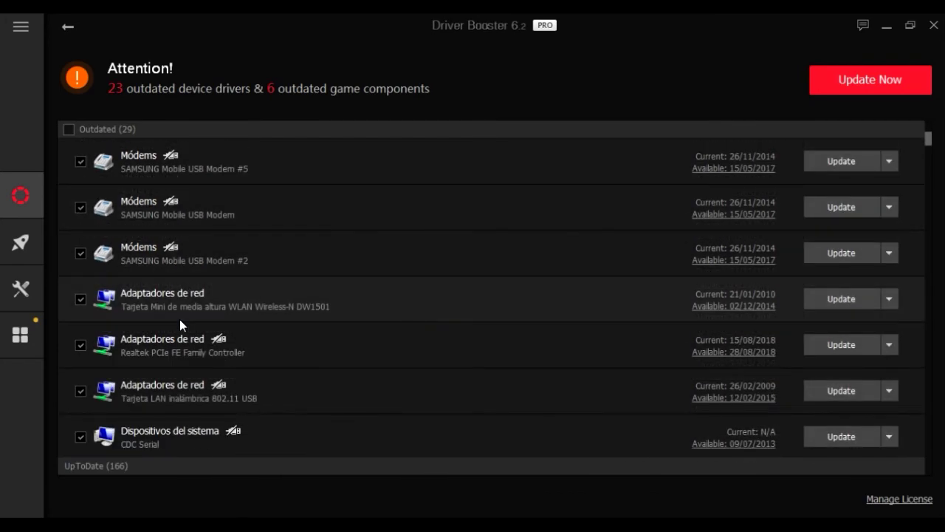
scroll(179, 319, "down", 3)
scroll(179, 319, "up", 9)
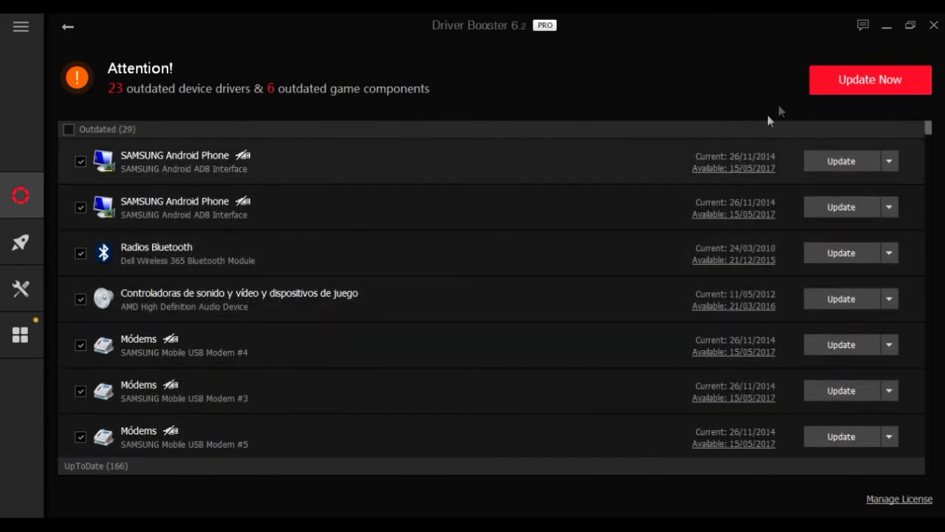
- Start updating all selected outdated drivers and accept the installation notices
left_click(848, 87)
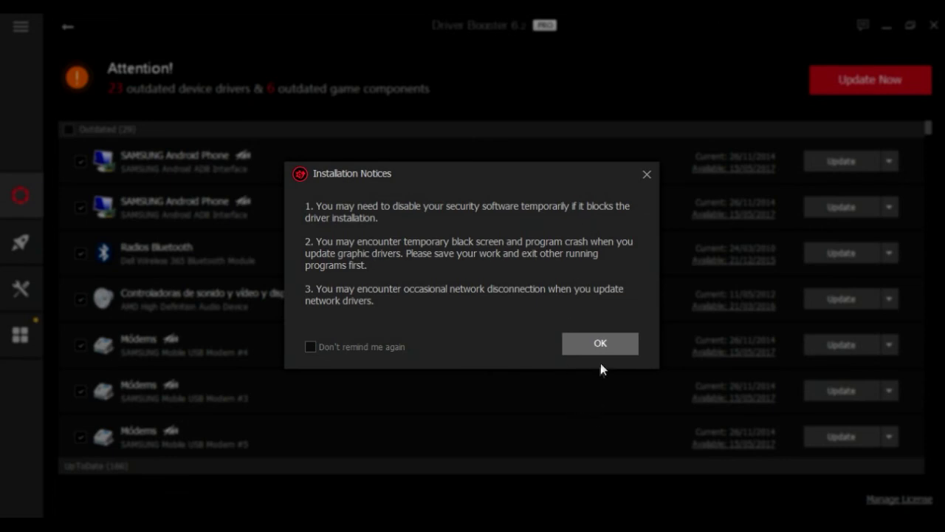
left_click(607, 341)
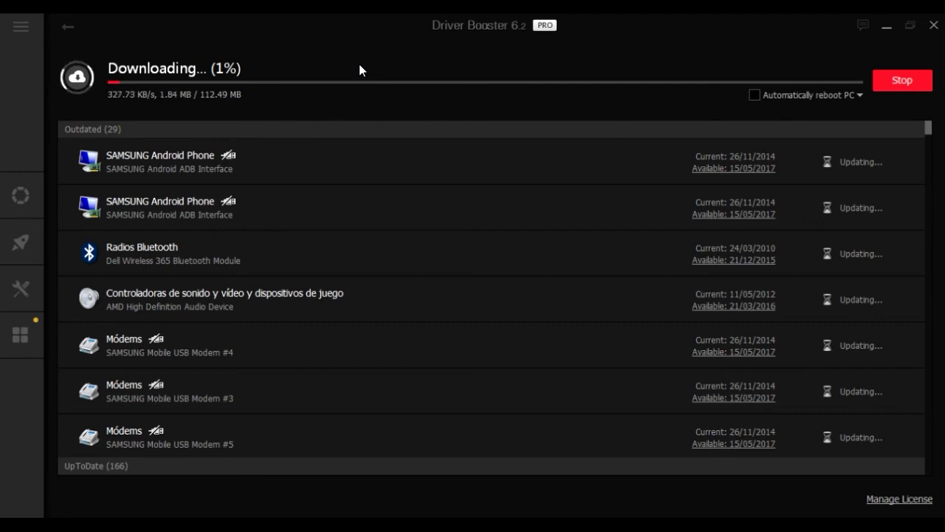
- Try the option to automatically reboot the PC, view its shutdown alternative, and leave the option disabled
left_click(755, 99)
left_click(846, 100)
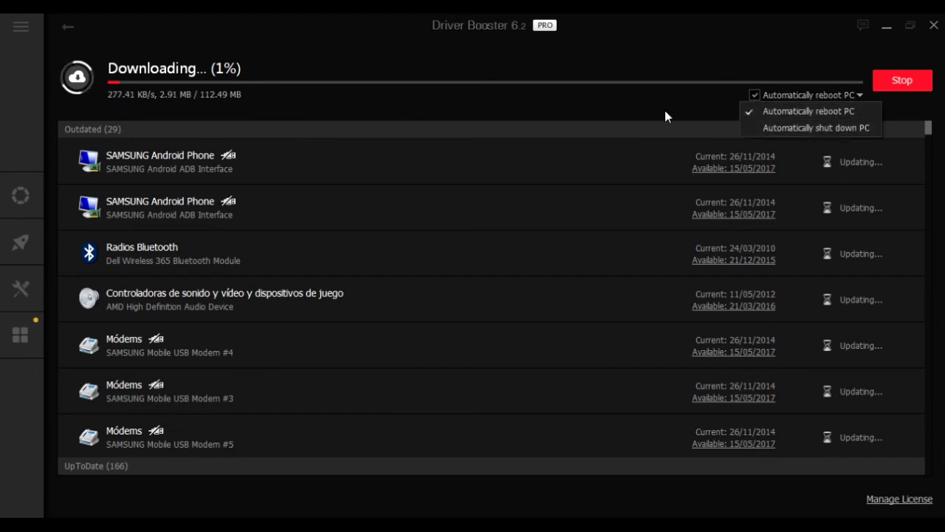
left_click(754, 95)
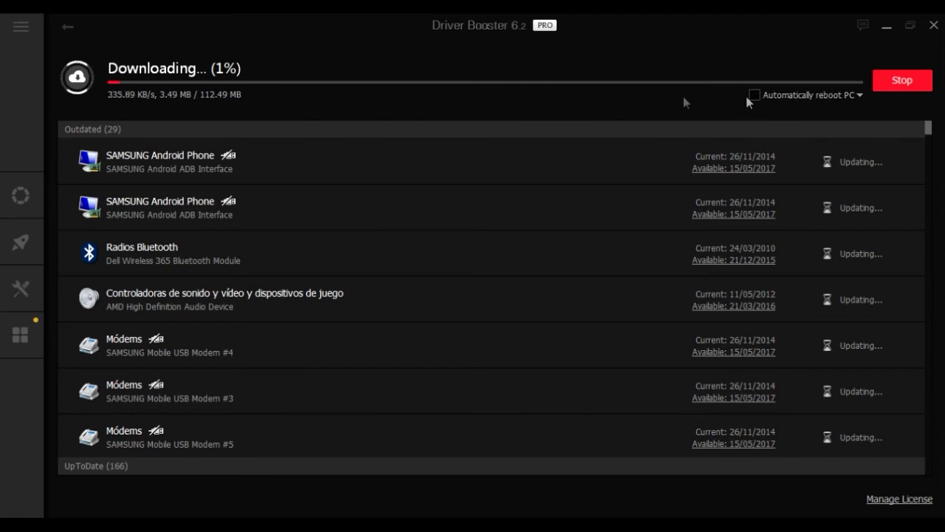